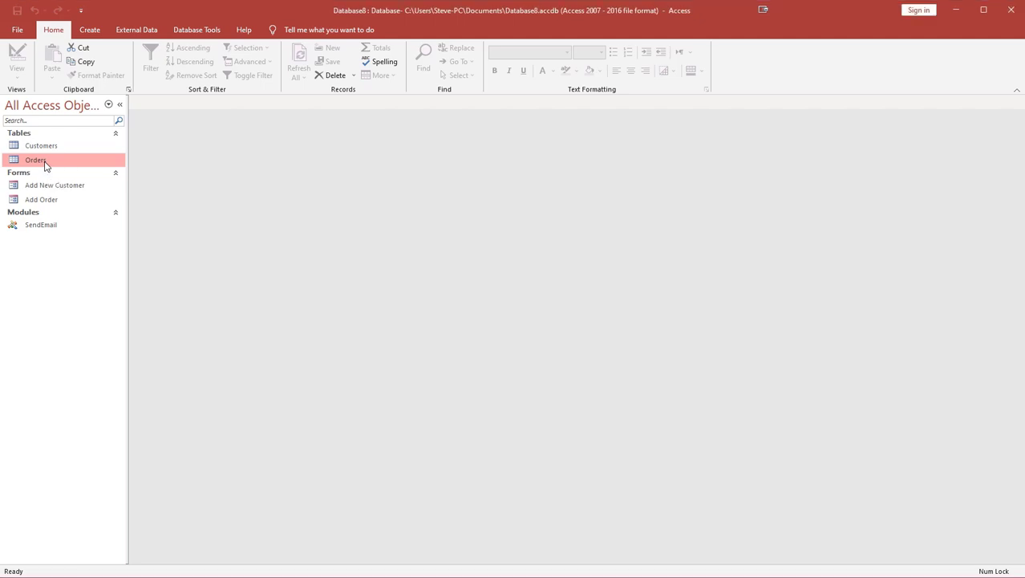
Open the Orders table datasheet and look over its records.
{"action": "double_click", "coordinate": [46, 161]}
{"action": "left_click", "coordinate": [186, 199]}
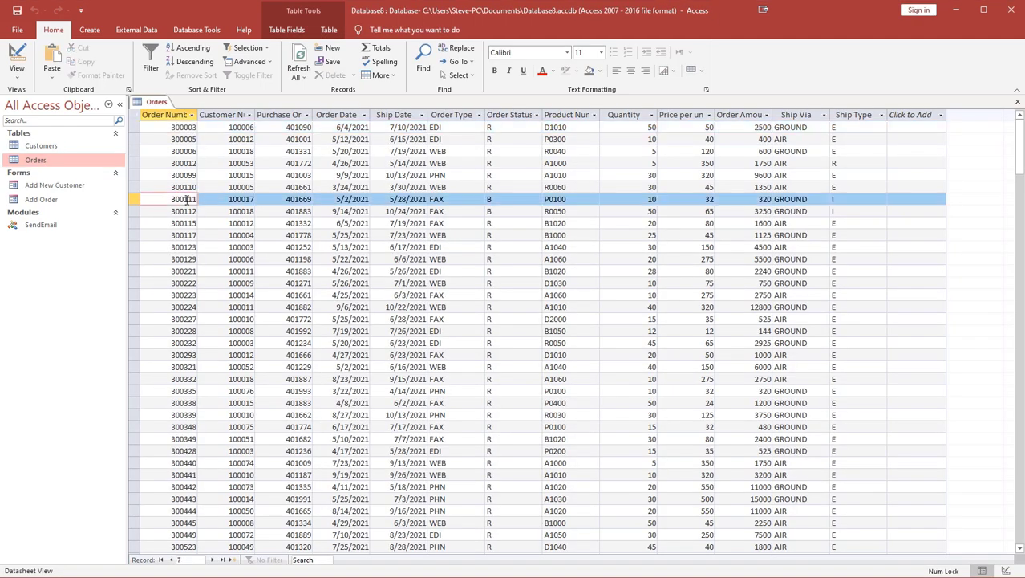
{"action": "left_click", "coordinate": [192, 271]}
Open the Customers table, scroll through its records, and open the Add Order form.
{"action": "left_click", "coordinate": [64, 150]}
{"action": "double_click", "coordinate": [64, 149]}
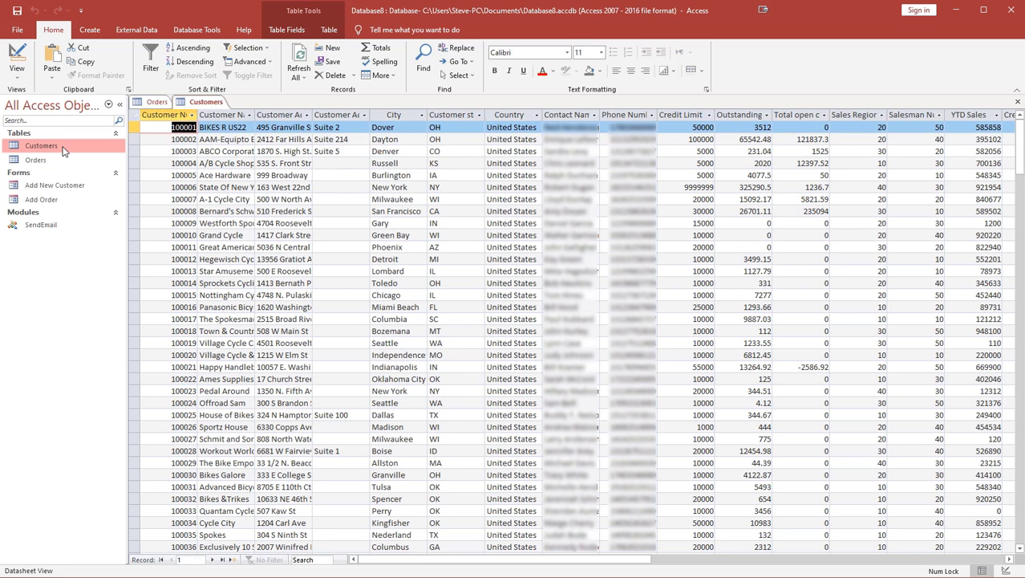
{"action": "scroll", "coordinate": [247, 203], "scroll_direction": "down", "scroll_amount": 5}
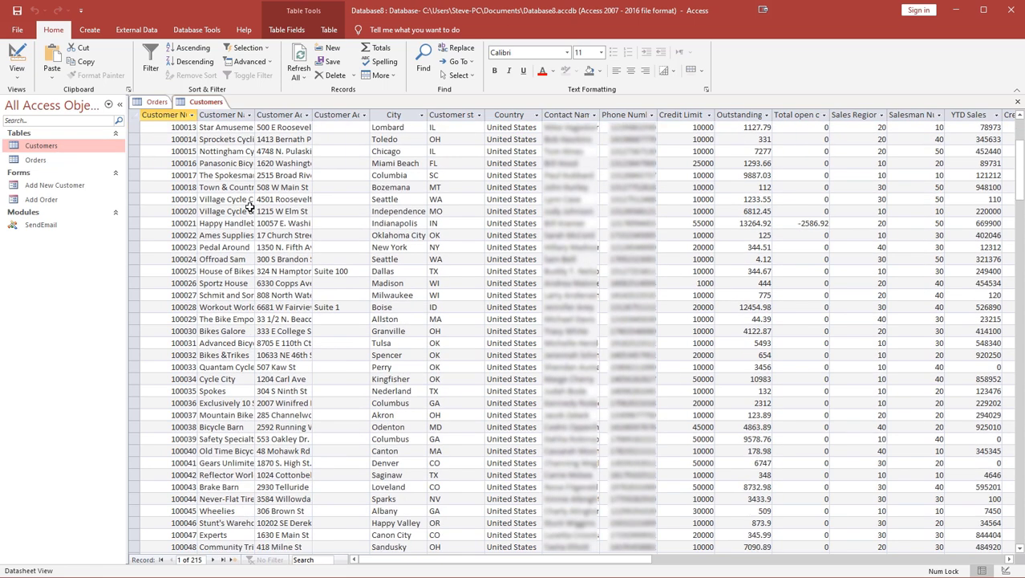
{"action": "double_click", "coordinate": [46, 200]}
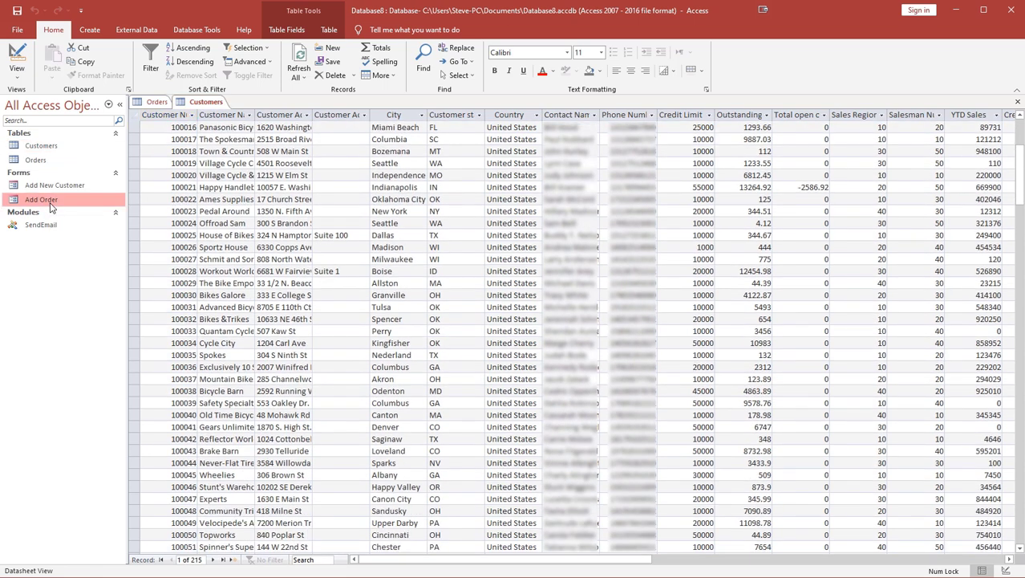
Open the Add New Customer form and select the SendEmail module.
{"action": "left_click", "coordinate": [204, 205]}
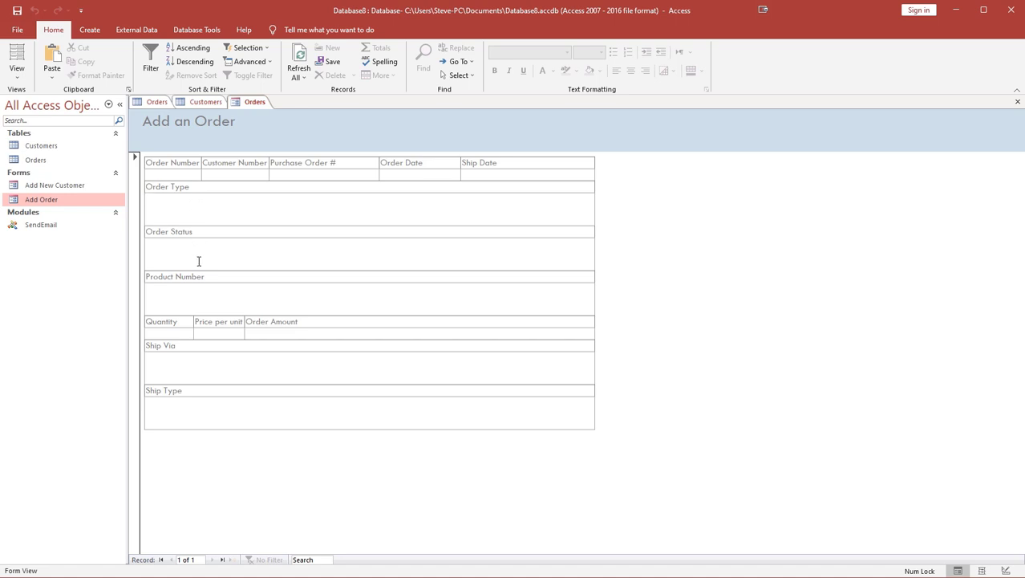
{"action": "double_click", "coordinate": [68, 188]}
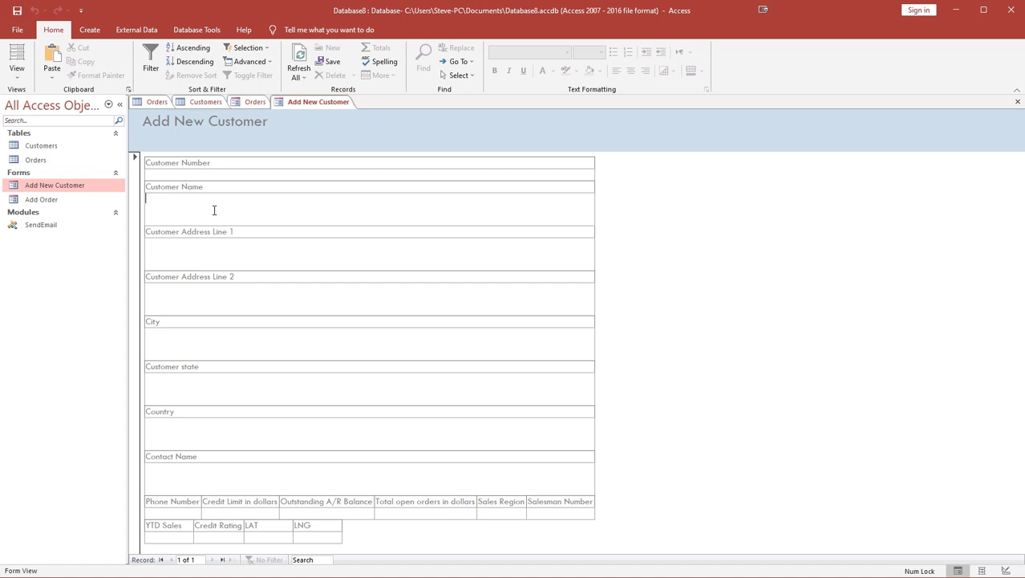
{"action": "left_click", "coordinate": [32, 228]}
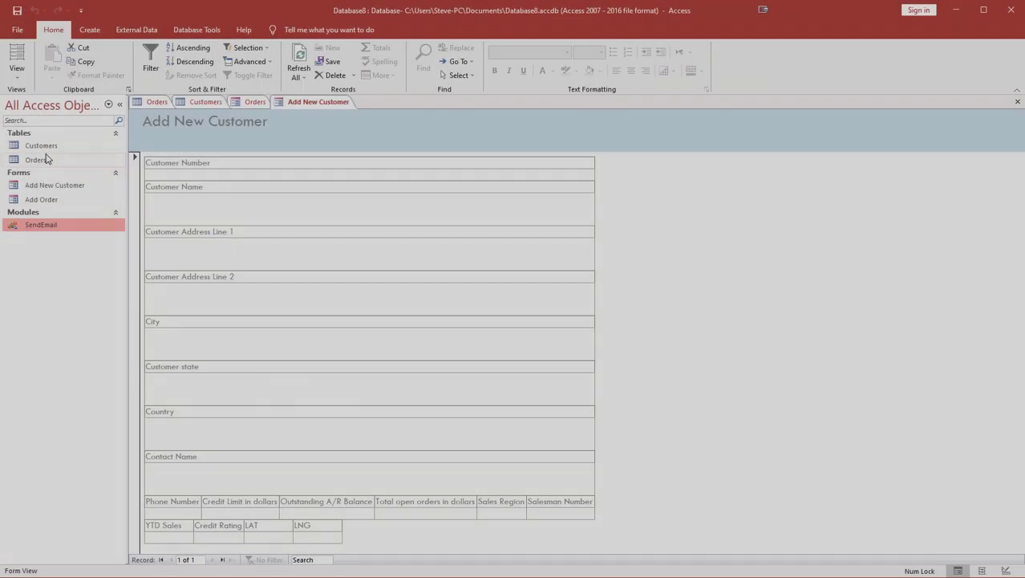
Export the Customers table to an Excel workbook.
{"action": "left_click", "coordinate": [49, 148]}
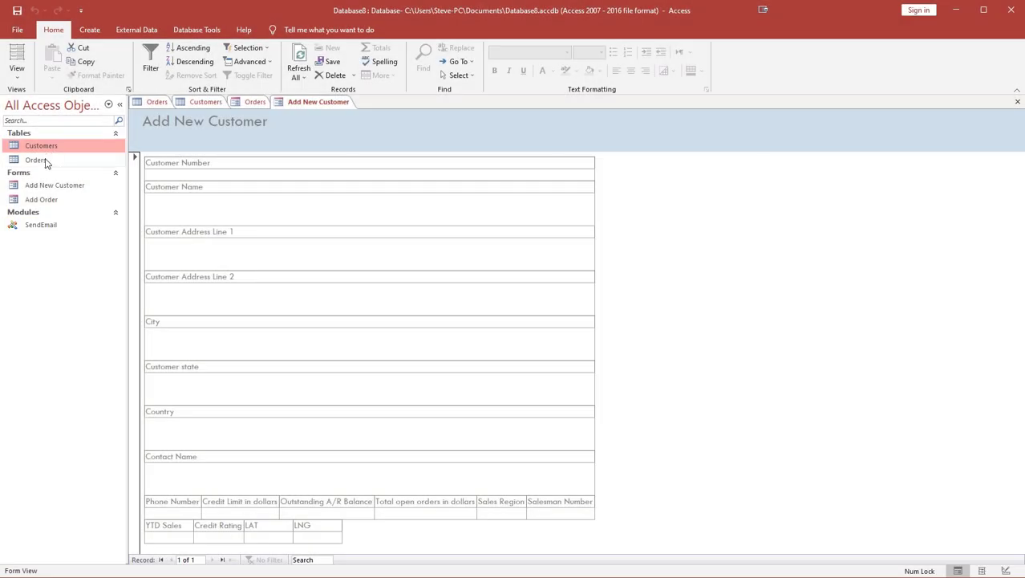
{"action": "right_click", "coordinate": [54, 146]}
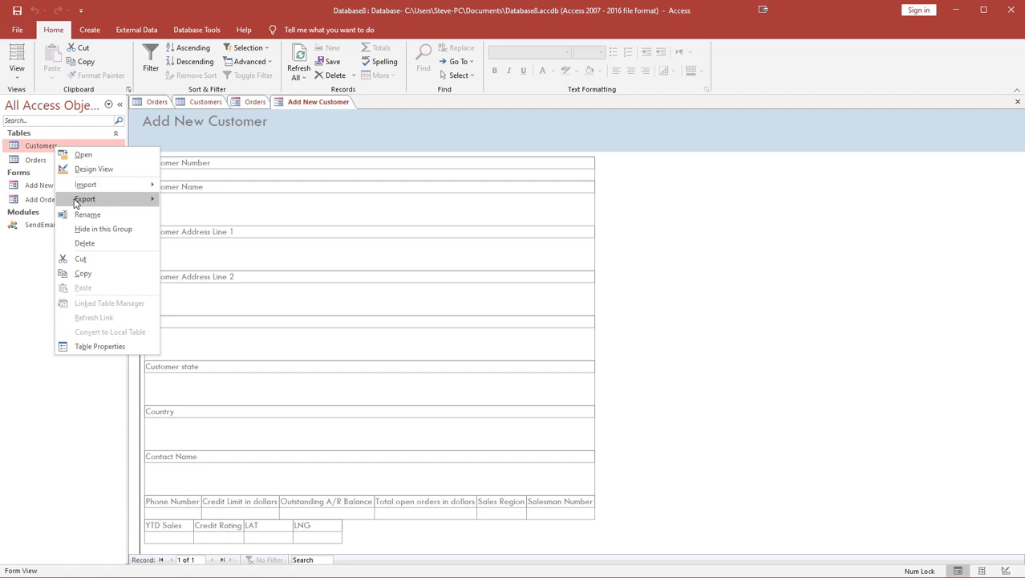
{"action": "mouse_move", "coordinate": [98, 200]}
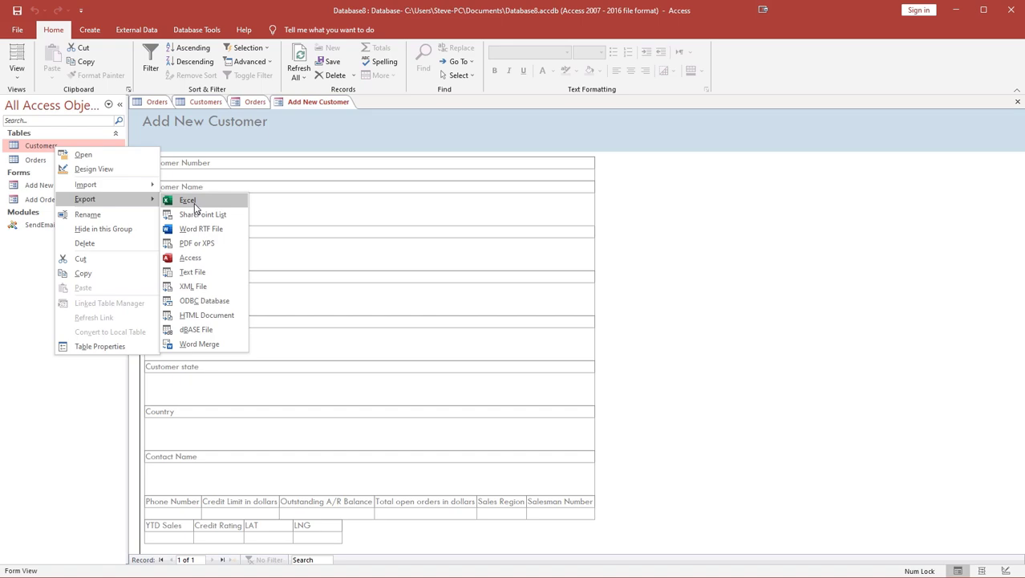
{"action": "left_click", "coordinate": [194, 204]}
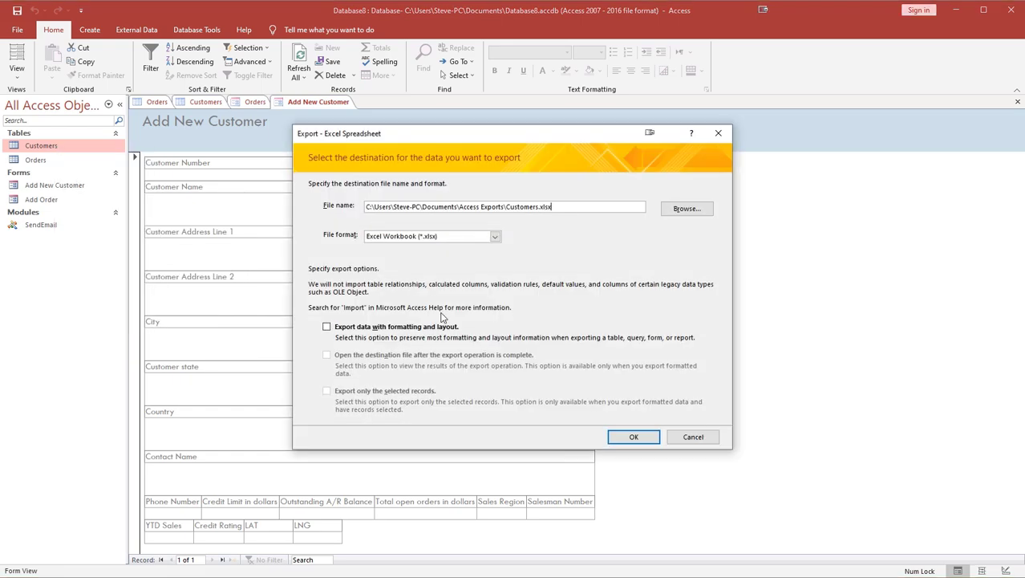
{"action": "left_click", "coordinate": [634, 437]}
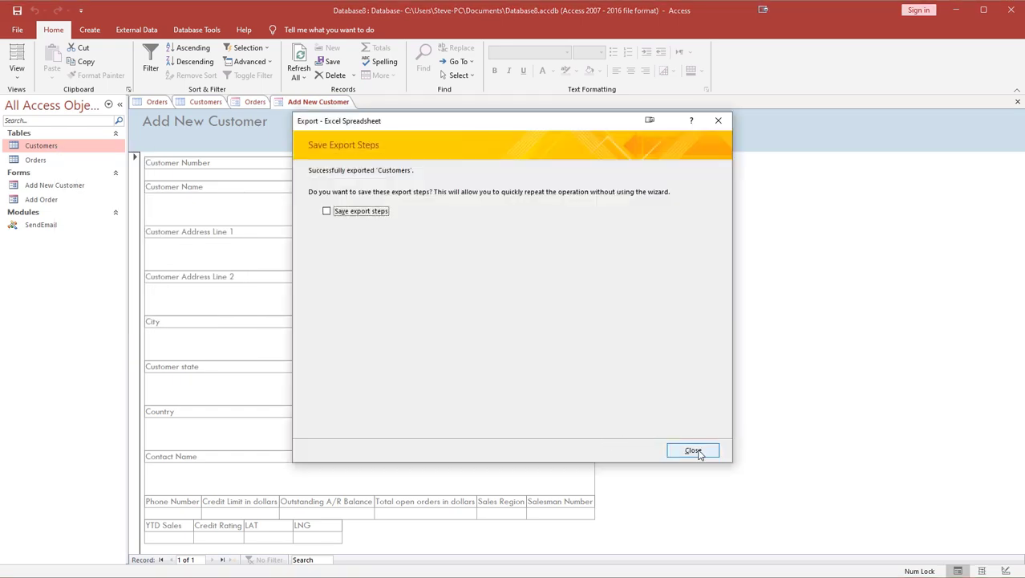
{"action": "left_click", "coordinate": [693, 450]}
Export the Orders table to an Excel workbook.
{"action": "left_click", "coordinate": [59, 165]}
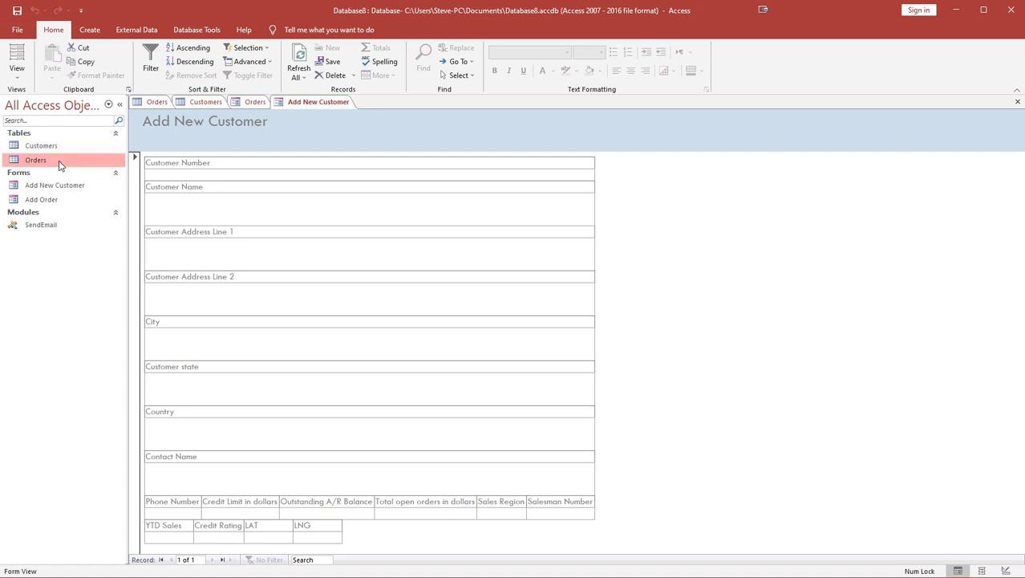
{"action": "right_click", "coordinate": [59, 165]}
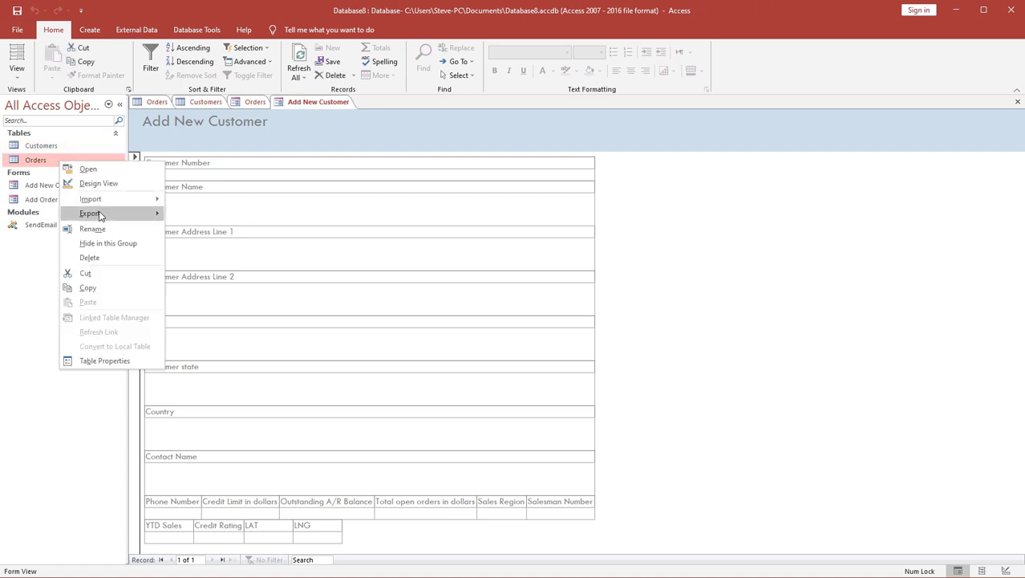
{"action": "left_click", "coordinate": [190, 215]}
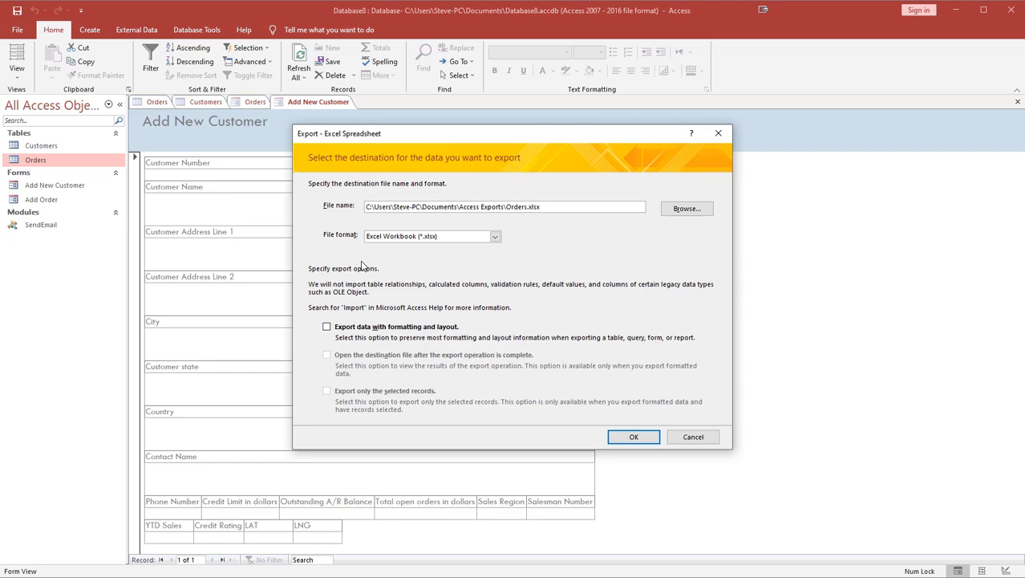
{"action": "left_click", "coordinate": [634, 439]}
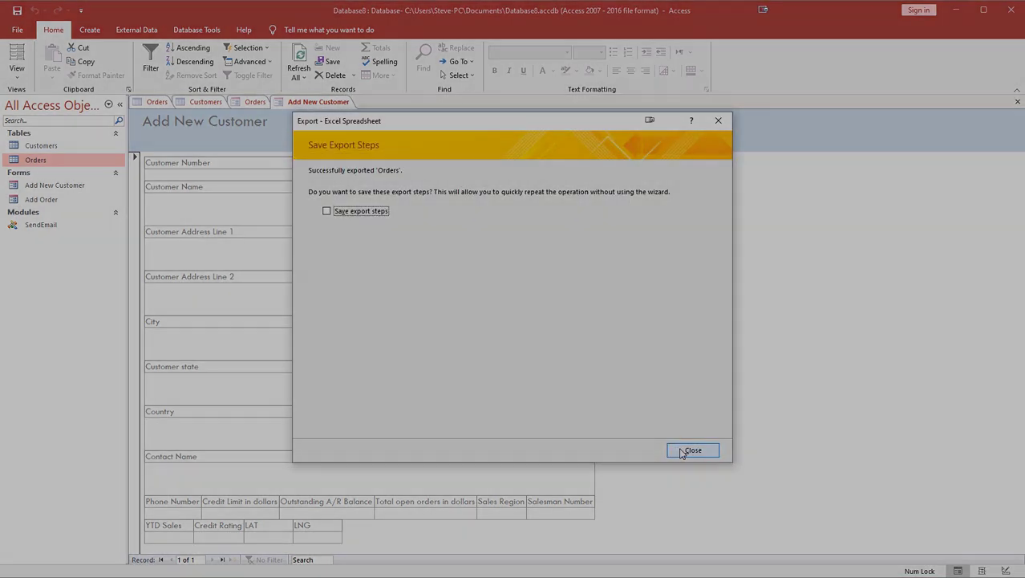
{"action": "left_click", "coordinate": [680, 452]}
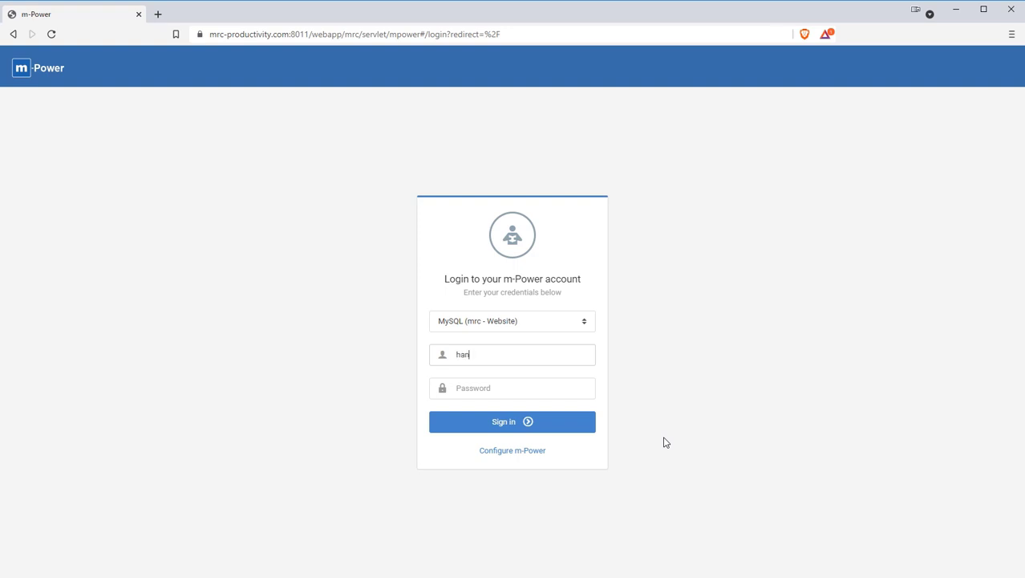
Sign in to m-Power with the account password.
{"action": "key", "text": "Tab"}
{"action": "type", "text": "m"}
{"action": "key", "text": "Return"}
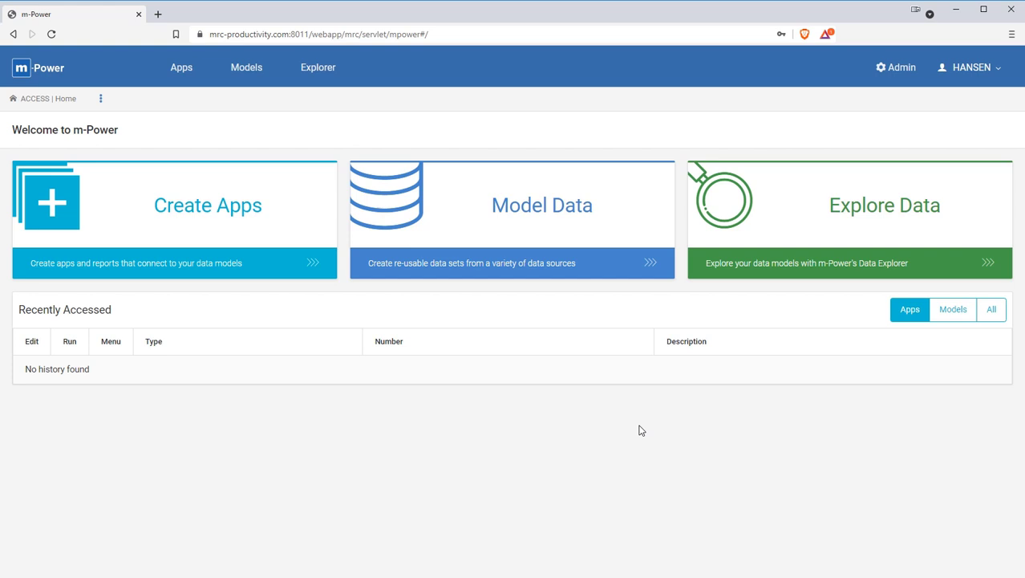
Create a new Data List with Web Form application named Orders, number 10.
{"action": "left_click", "coordinate": [180, 264]}
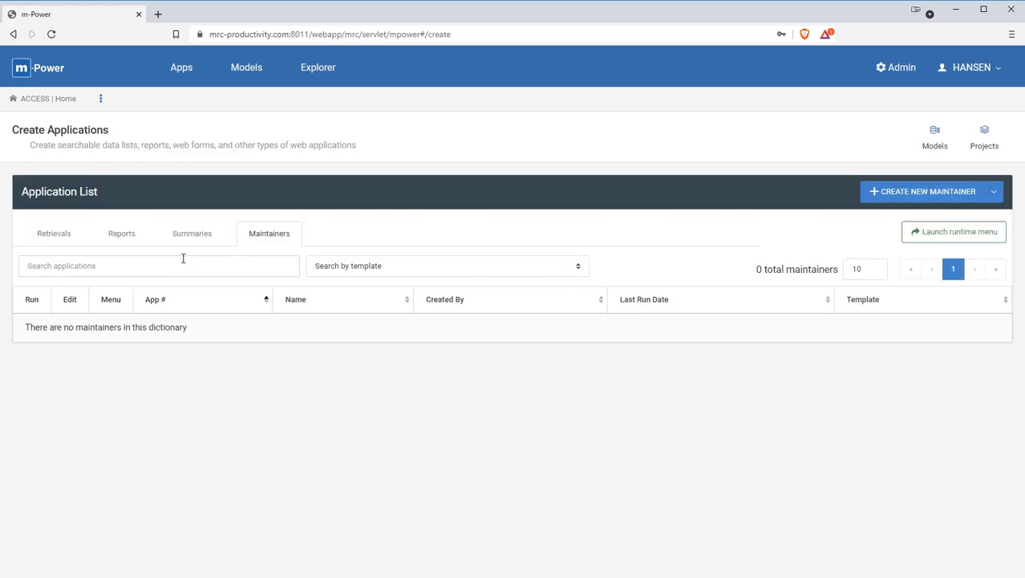
{"action": "left_click", "coordinate": [968, 193]}
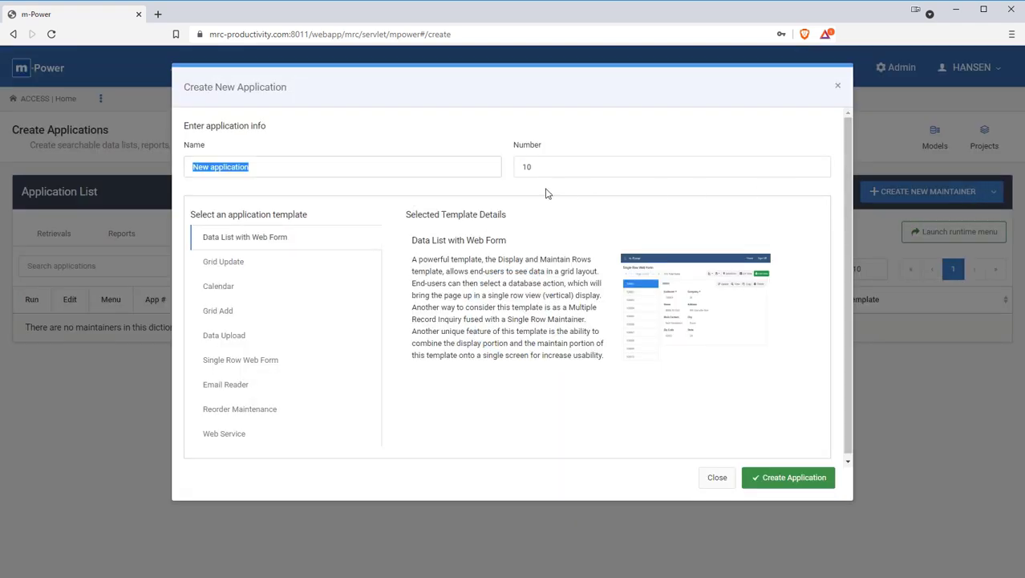
{"action": "type", "text": "C"}
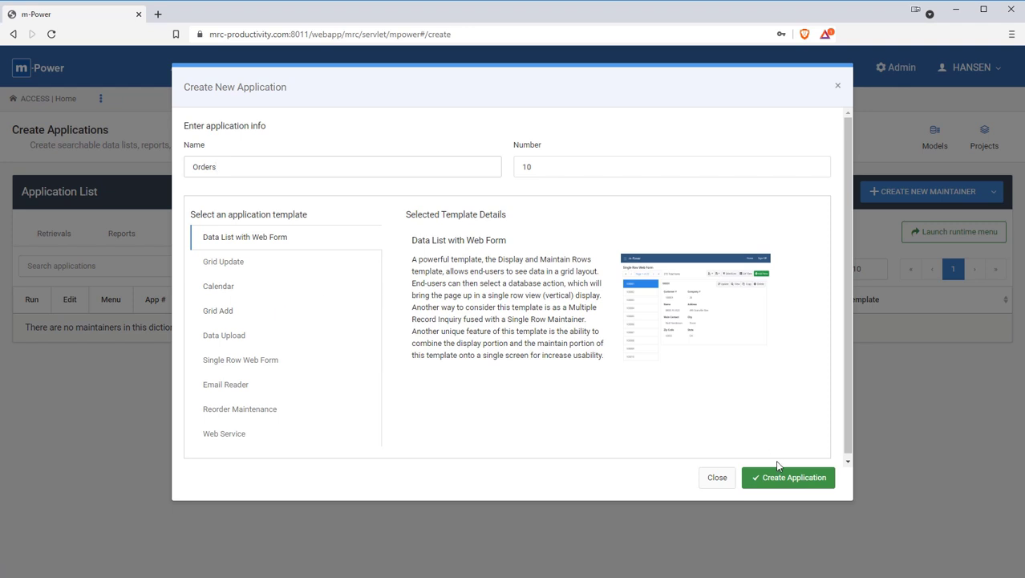
{"action": "left_click", "coordinate": [786, 480]}
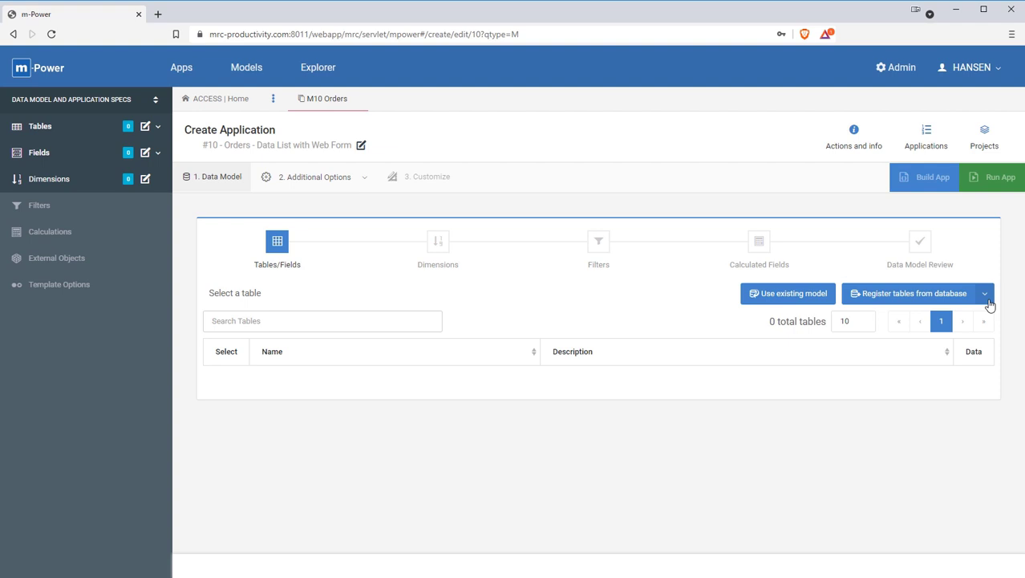
Upload Orders.xlsx as a spreadsheet and create the ORDERS table from its fields.
{"action": "left_click", "coordinate": [985, 296]}
{"action": "left_click", "coordinate": [970, 344]}
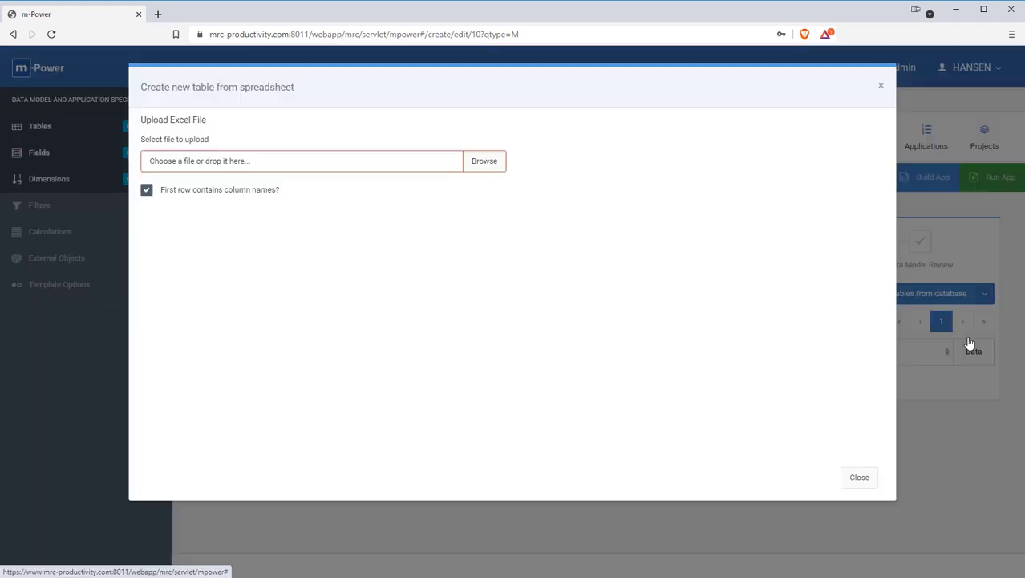
{"action": "left_click", "coordinate": [485, 161]}
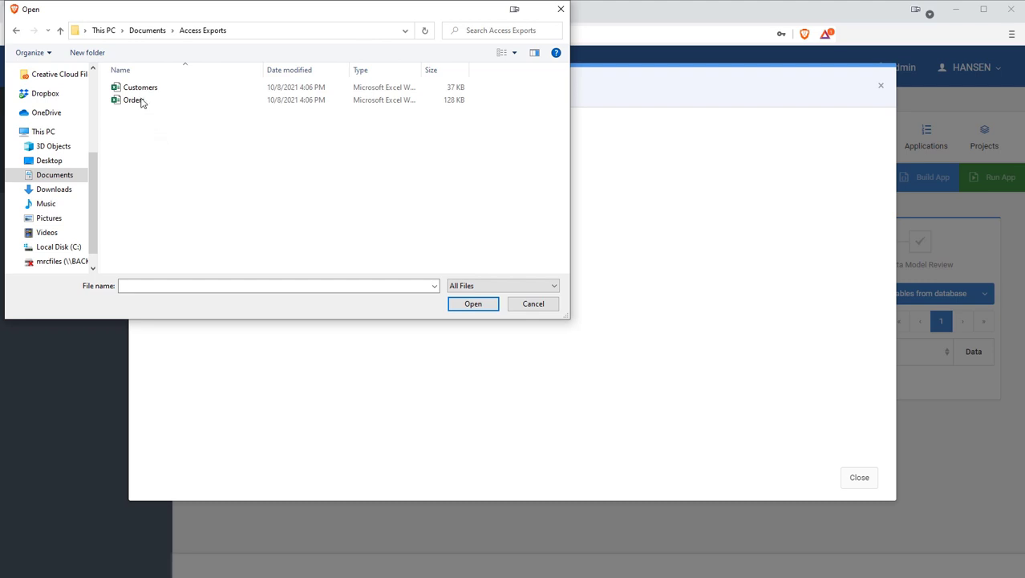
{"action": "double_click", "coordinate": [138, 102]}
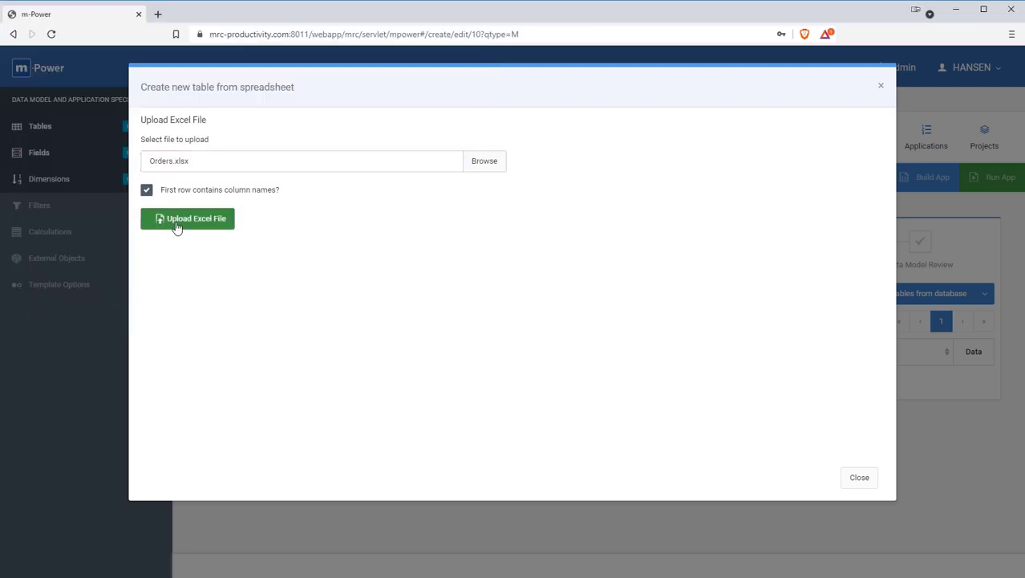
{"action": "left_click", "coordinate": [177, 228]}
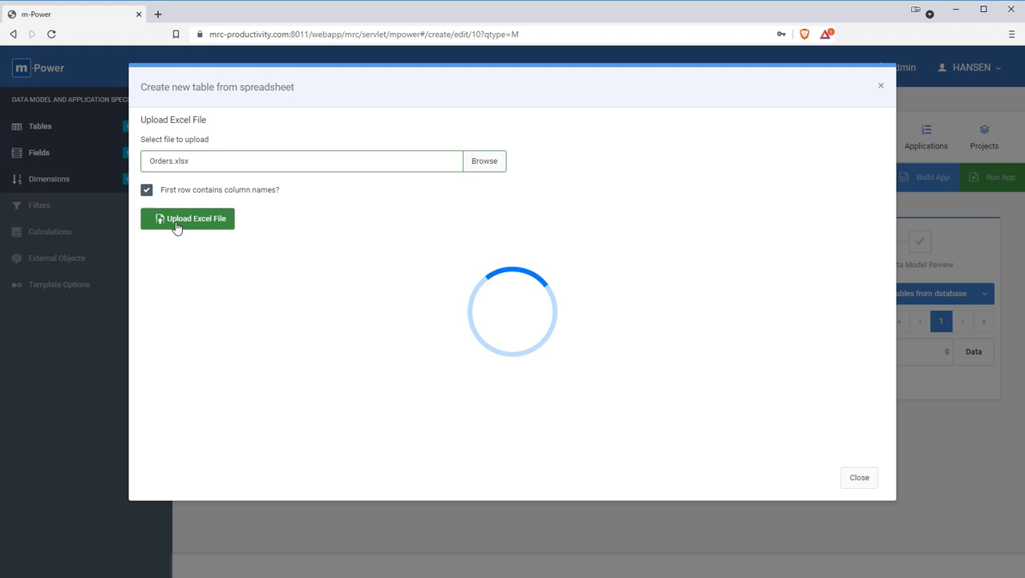
{"action": "scroll", "coordinate": [270, 236], "scroll_direction": "down", "scroll_amount": 3}
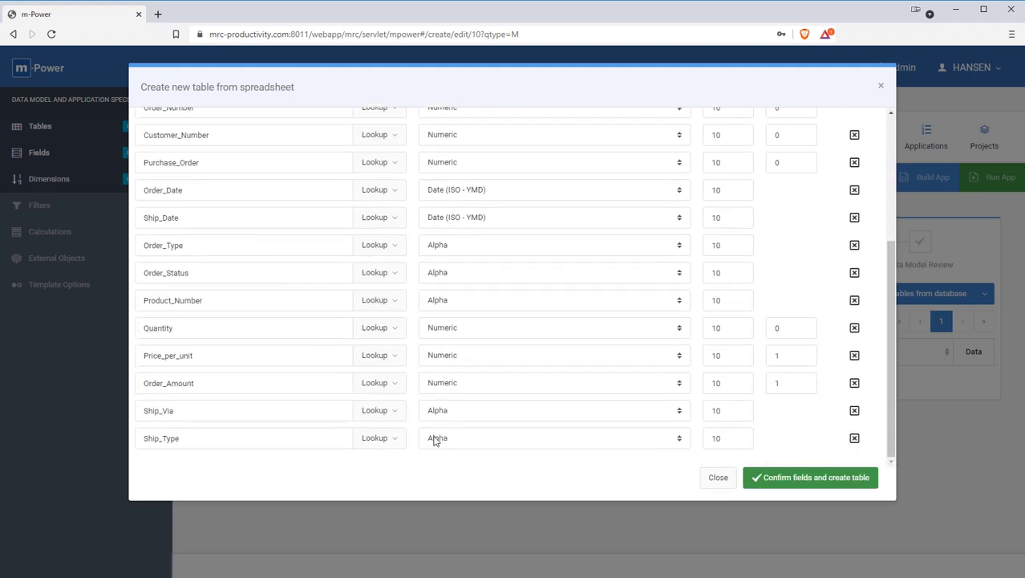
{"action": "left_click", "coordinate": [815, 486]}
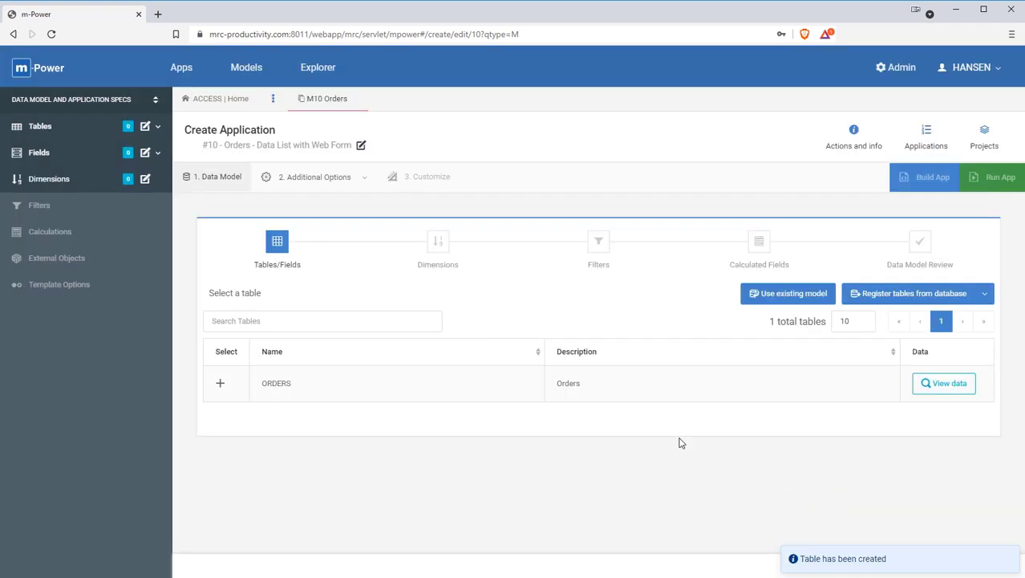
Add every field from the ORDERS table to the Orders app.
{"action": "left_click", "coordinate": [218, 384]}
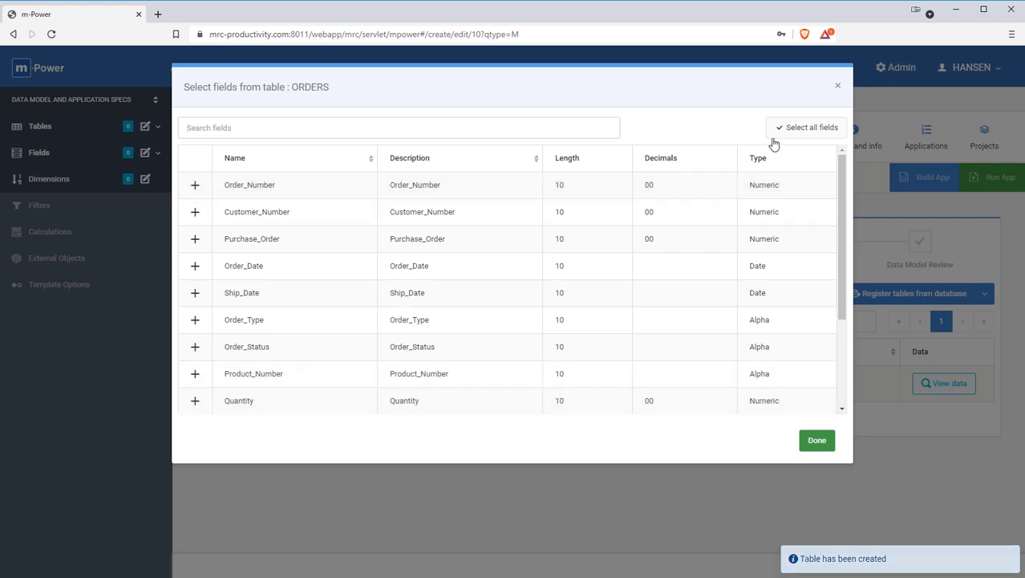
{"action": "left_click", "coordinate": [809, 130]}
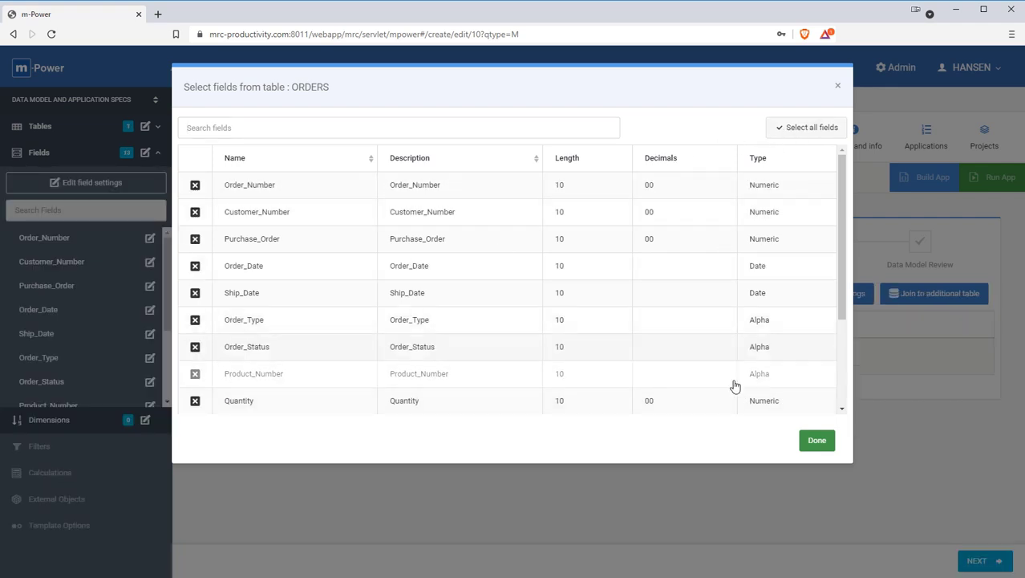
{"action": "left_click", "coordinate": [812, 446]}
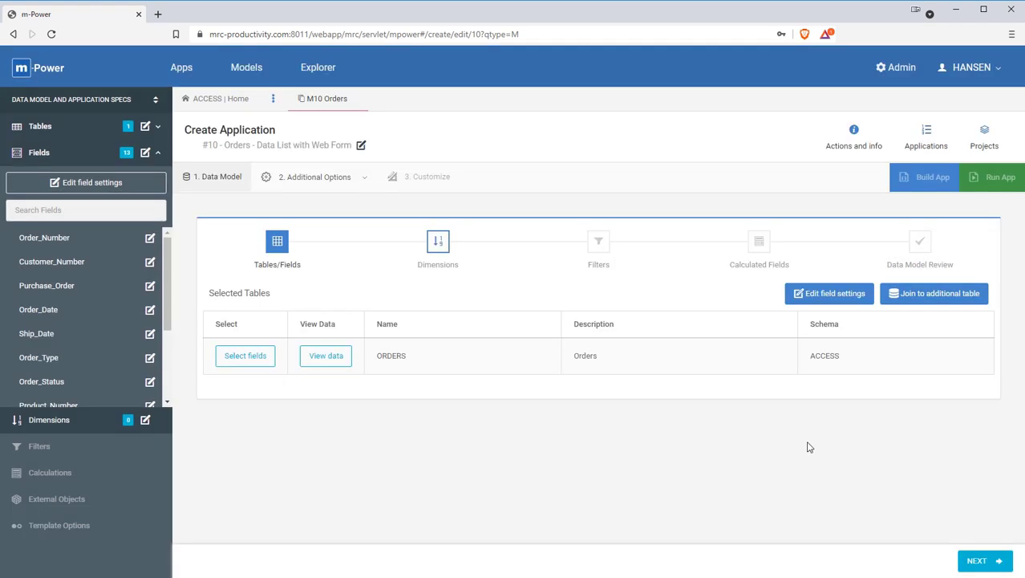
Make Order_Number the sort dimension, finish the data model, and build the app.
{"action": "left_click", "coordinate": [980, 562]}
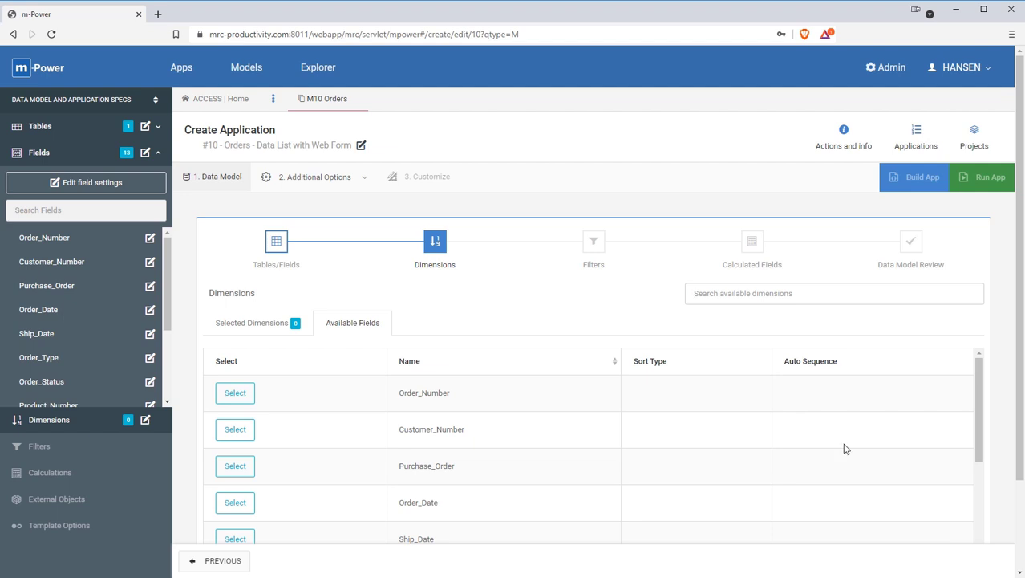
{"action": "left_click", "coordinate": [245, 399]}
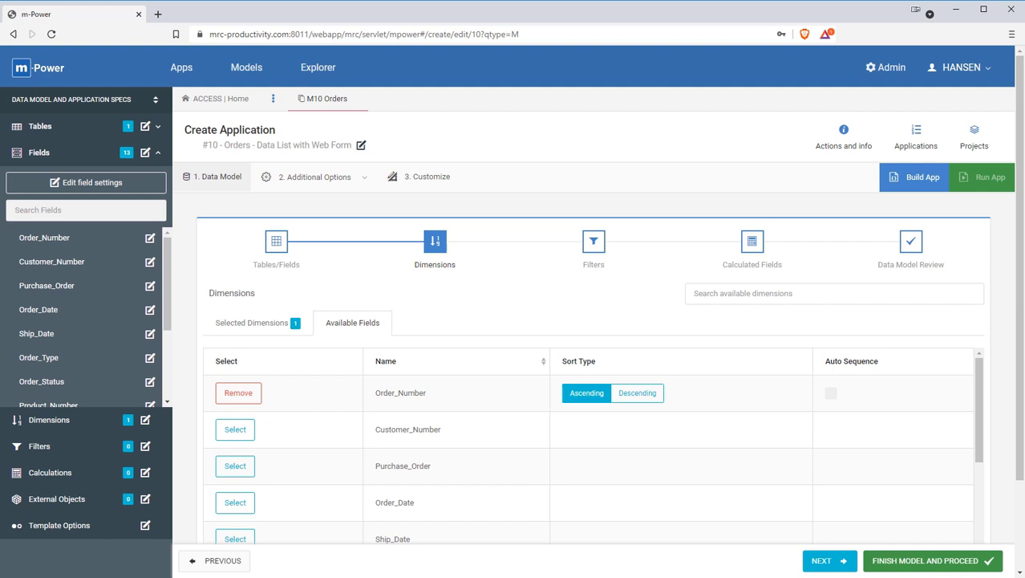
{"action": "left_click", "coordinate": [937, 559]}
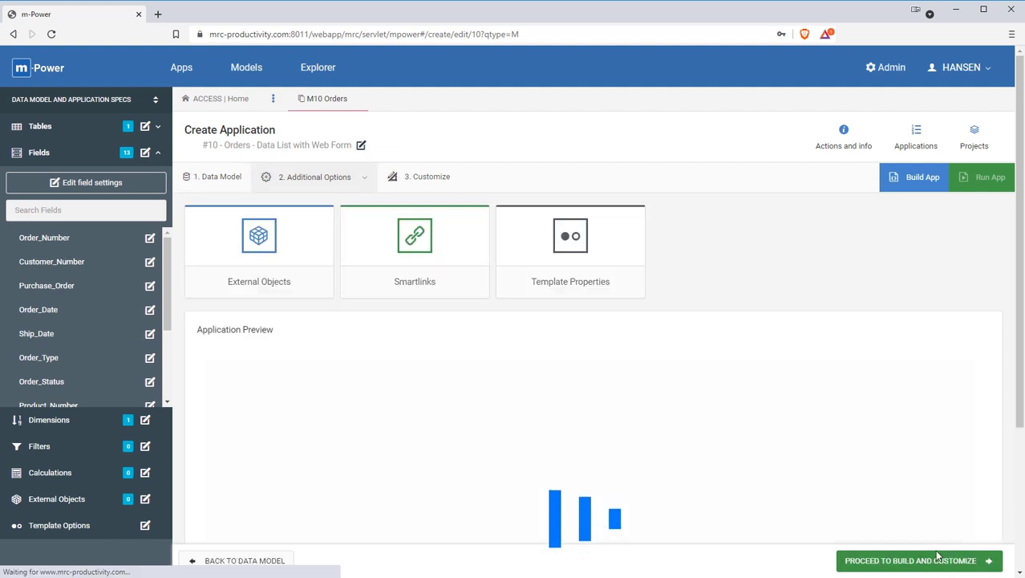
{"action": "scroll", "coordinate": [728, 377], "scroll_direction": "down", "scroll_amount": 1}
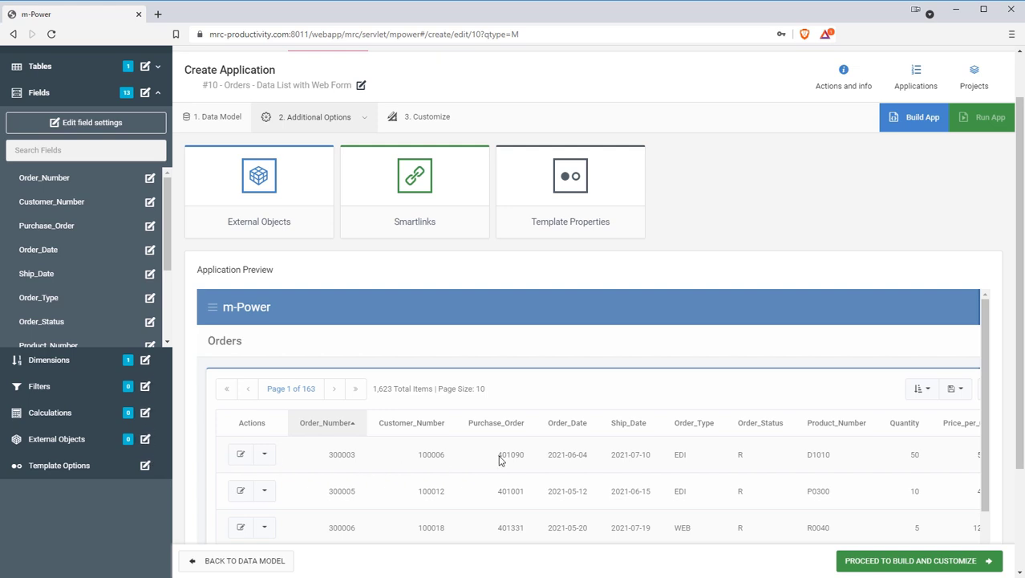
{"action": "left_click", "coordinate": [865, 565]}
{"action": "left_click", "coordinate": [918, 187]}
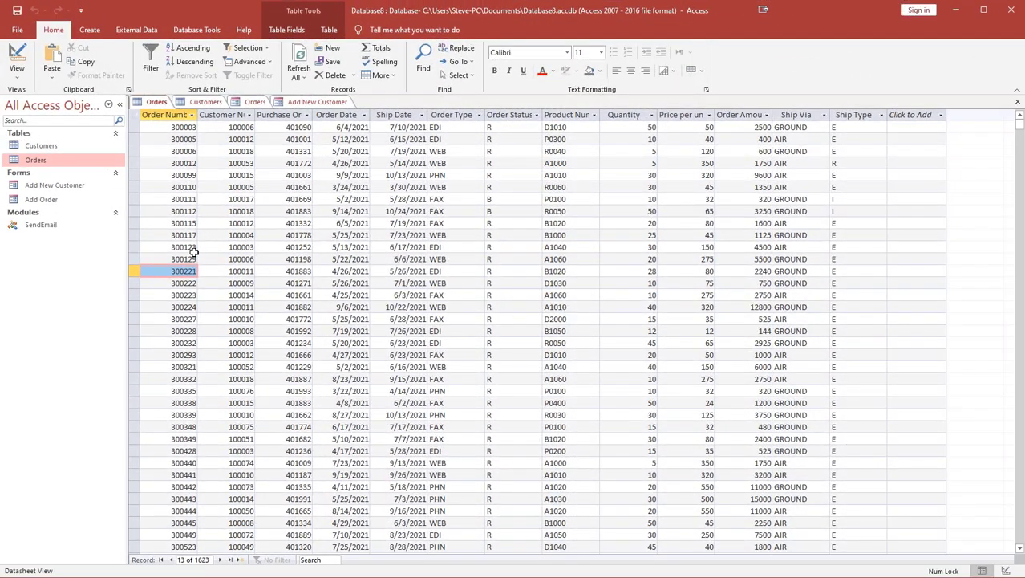
Jump to the first order record in the 1,623-record Orders list.
{"action": "left_click", "coordinate": [172, 128]}
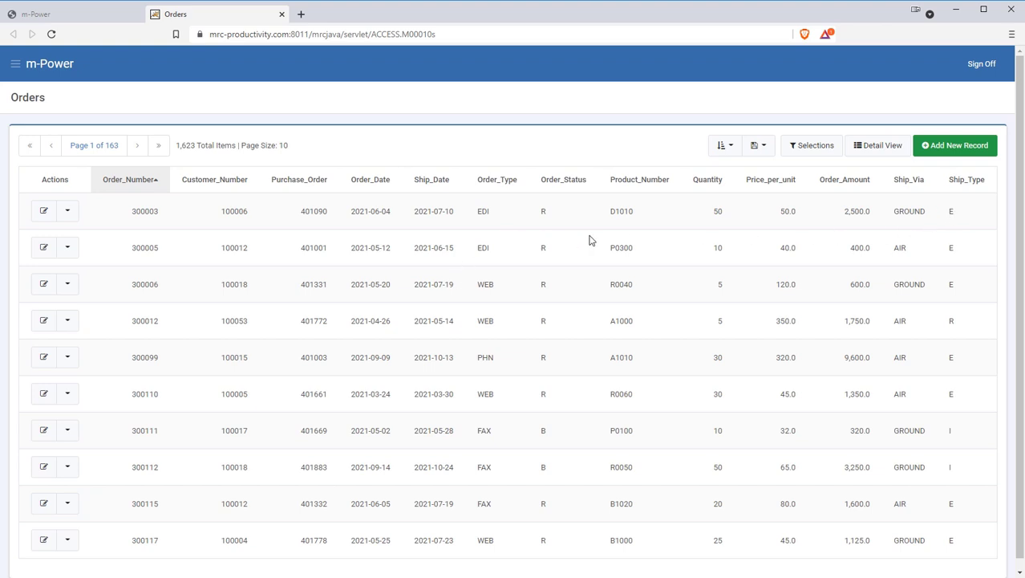
Open a blank add-order form and review its fields from Order_Number to Ship_Type.
{"action": "left_click", "coordinate": [935, 151]}
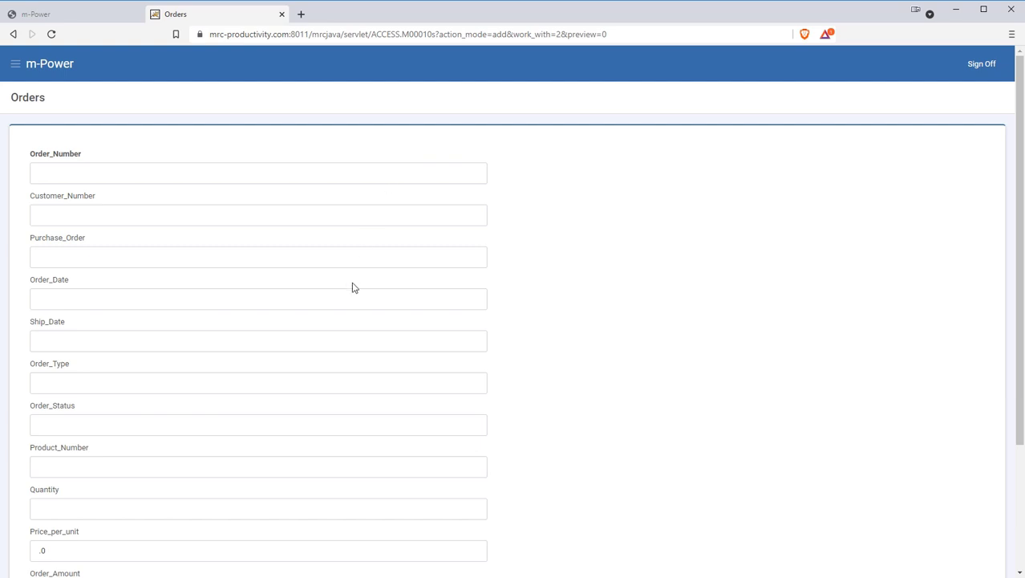
{"action": "scroll", "coordinate": [353, 286], "scroll_direction": "down", "scroll_amount": 3}
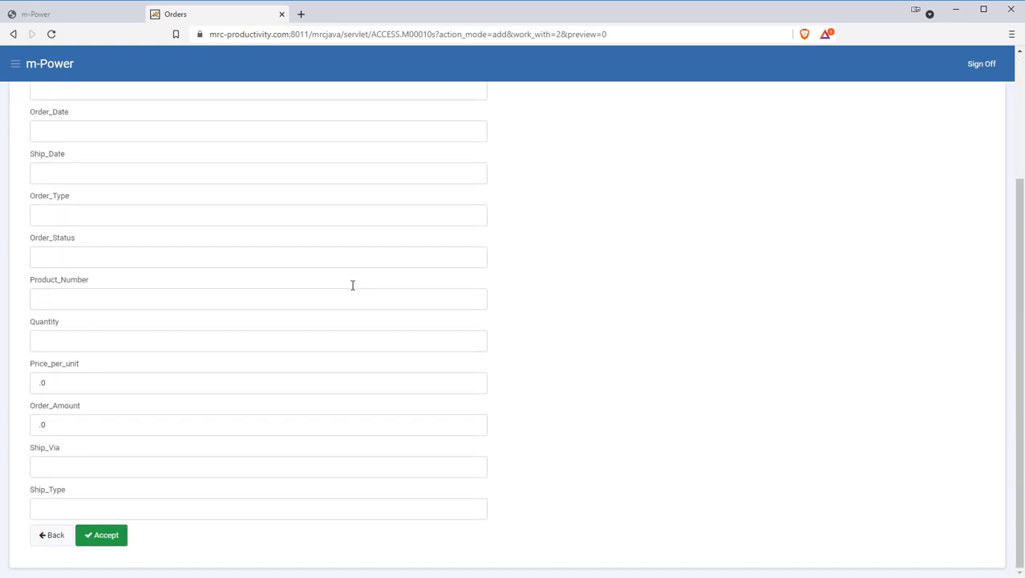
{"action": "scroll", "coordinate": [353, 286], "scroll_direction": "up", "scroll_amount": 3}
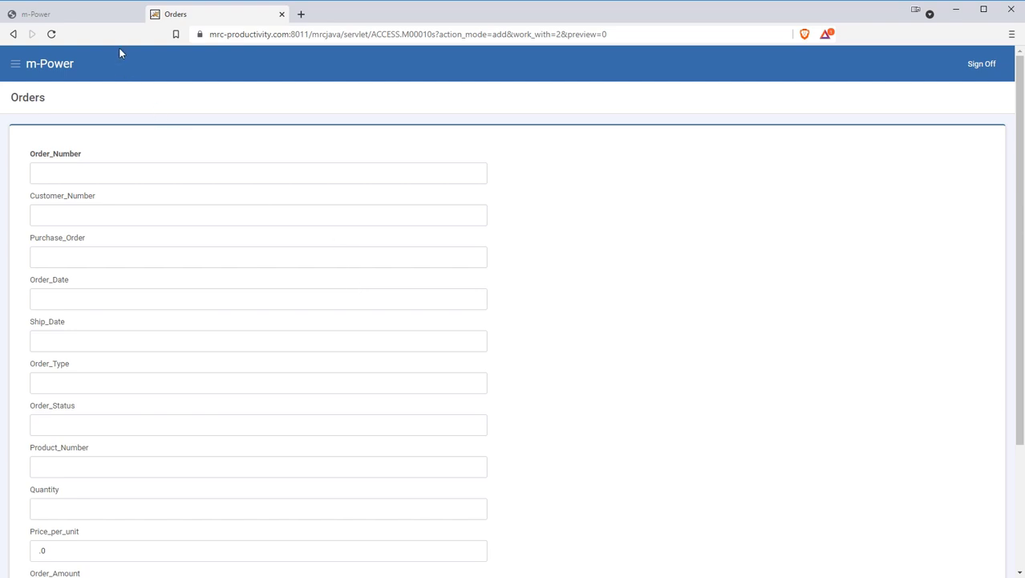
Open the Orders web form in m-Painter with layout editing enabled.
{"action": "left_click", "coordinate": [122, 19]}
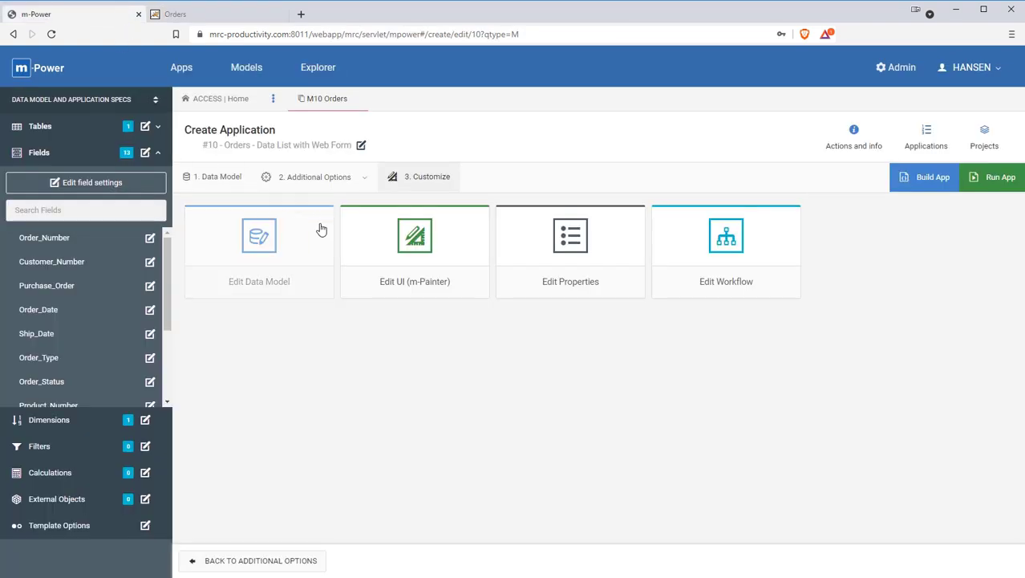
{"action": "left_click", "coordinate": [415, 255]}
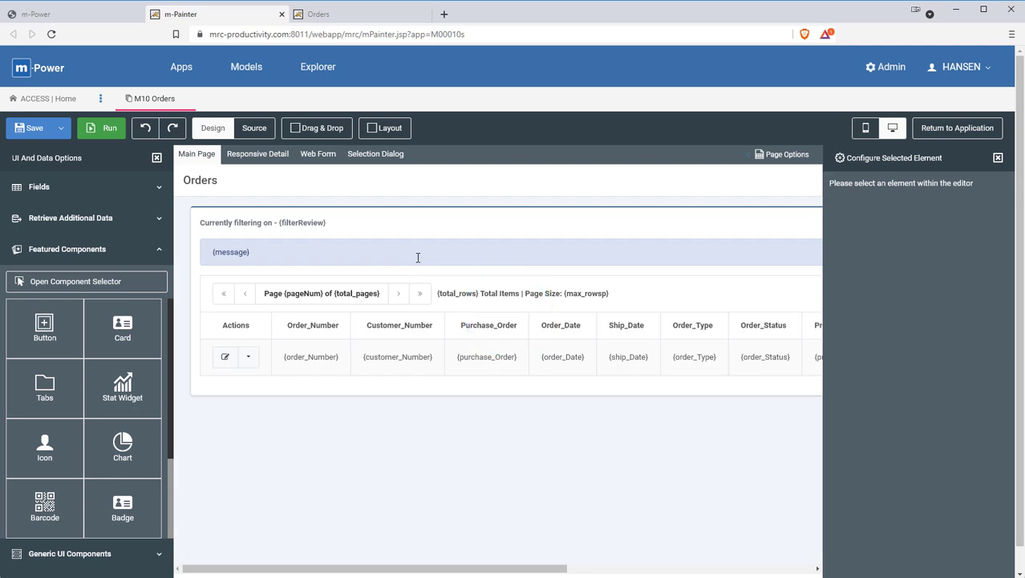
{"action": "left_click", "coordinate": [324, 154]}
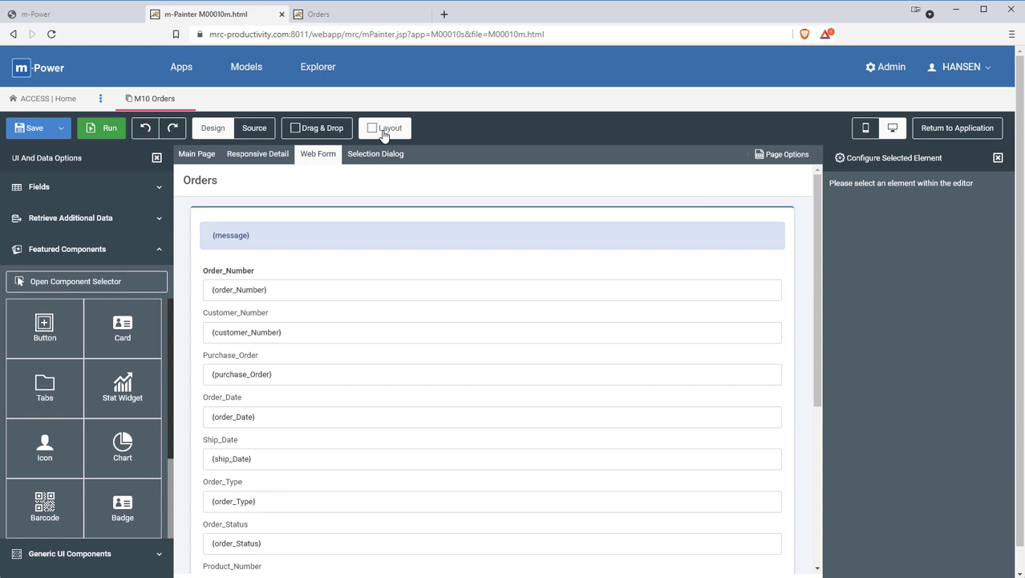
{"action": "left_click", "coordinate": [384, 132]}
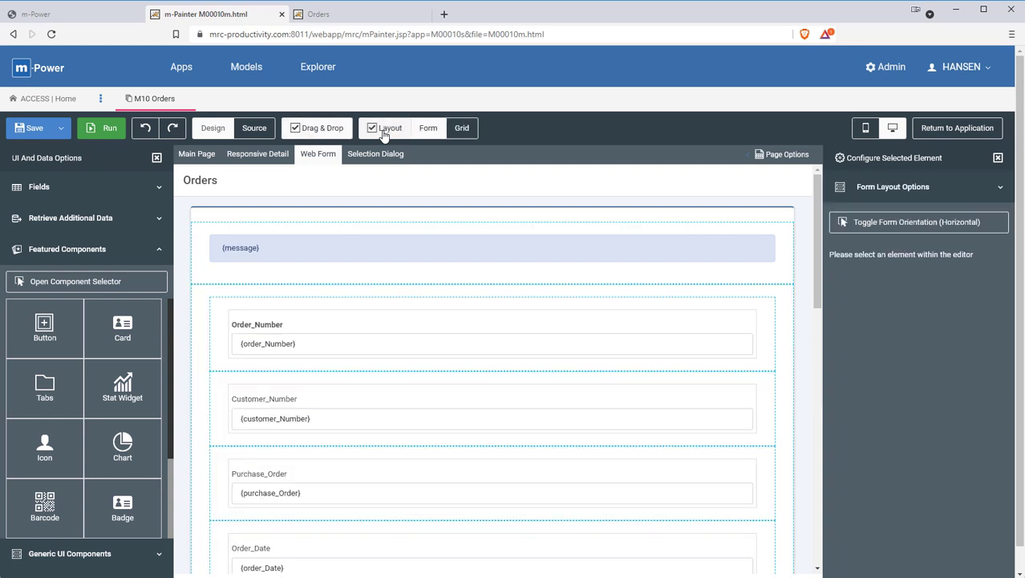
Place Order_Number, Customer_Number and Purchase_Order in one three-column row, removing emptied rows.
{"action": "left_click", "coordinate": [291, 284]}
{"action": "left_click", "coordinate": [291, 284]}
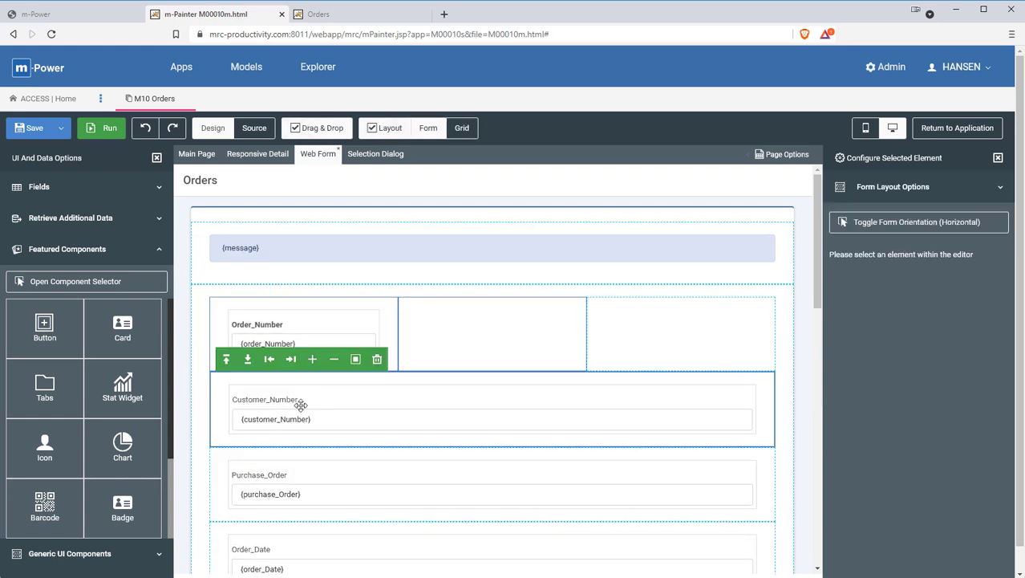
{"action": "mouse_move", "coordinate": [297, 402]}
{"action": "left_mouse_down"}
{"action": "mouse_move", "coordinate": [379, 385]}
{"action": "mouse_move", "coordinate": [450, 333]}
{"action": "left_mouse_up"}
{"action": "mouse_move", "coordinate": [260, 426]}
{"action": "left_mouse_down"}
{"action": "mouse_move", "coordinate": [504, 341]}
{"action": "mouse_move", "coordinate": [628, 331]}
{"action": "left_mouse_up"}
{"action": "left_click", "coordinate": [289, 389]}
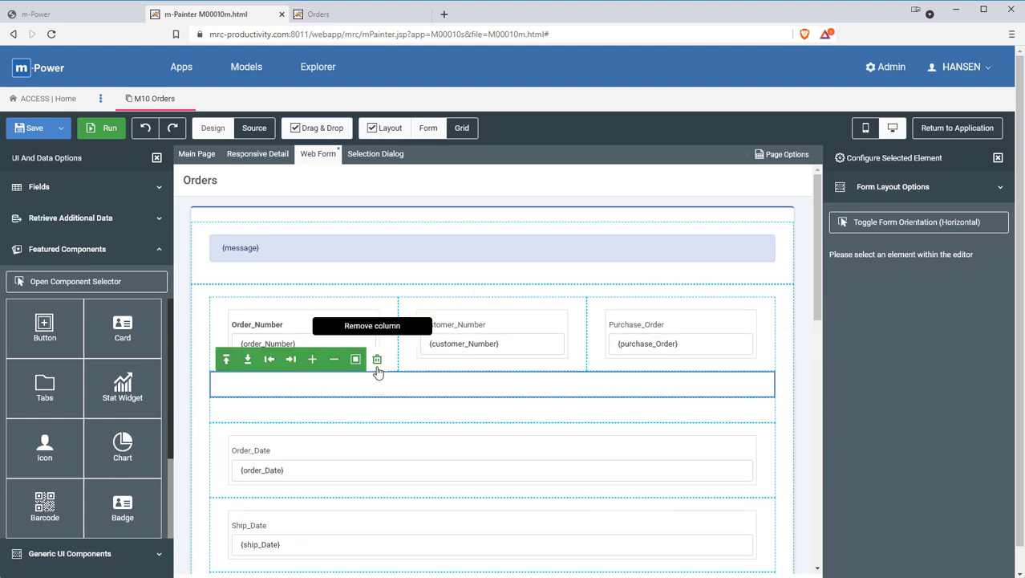
{"action": "left_click", "coordinate": [378, 360]}
{"action": "left_click", "coordinate": [377, 359]}
Pair Order_Date with Ship_Date and Order_Type with Order_Status in two-column rows.
{"action": "left_click", "coordinate": [291, 359]}
{"action": "left_click", "coordinate": [277, 470]}
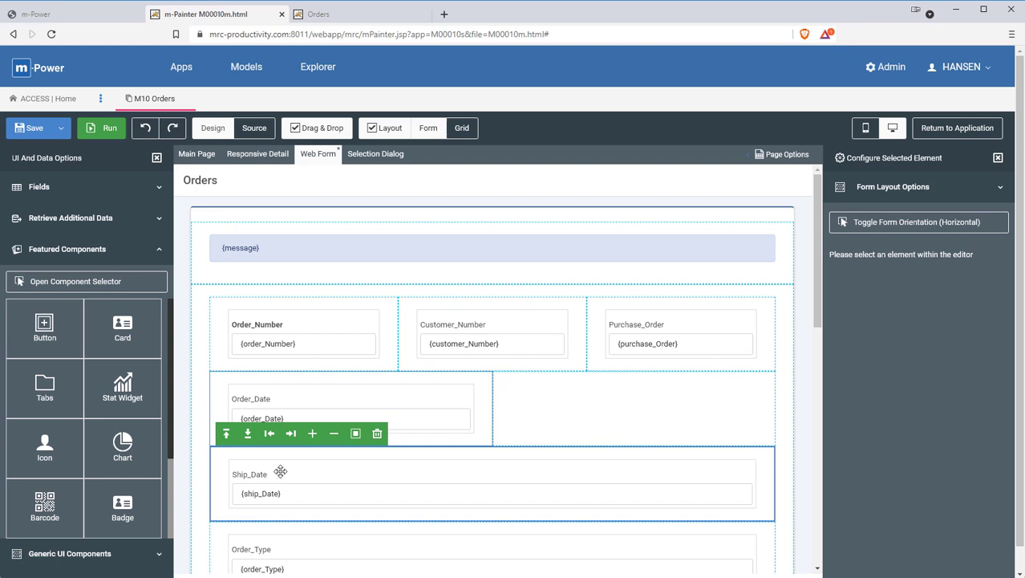
{"action": "left_click_drag", "start_coordinate": [277, 470], "coordinate": [513, 420]}
{"action": "left_click", "coordinate": [299, 460]}
{"action": "left_click", "coordinate": [378, 433]}
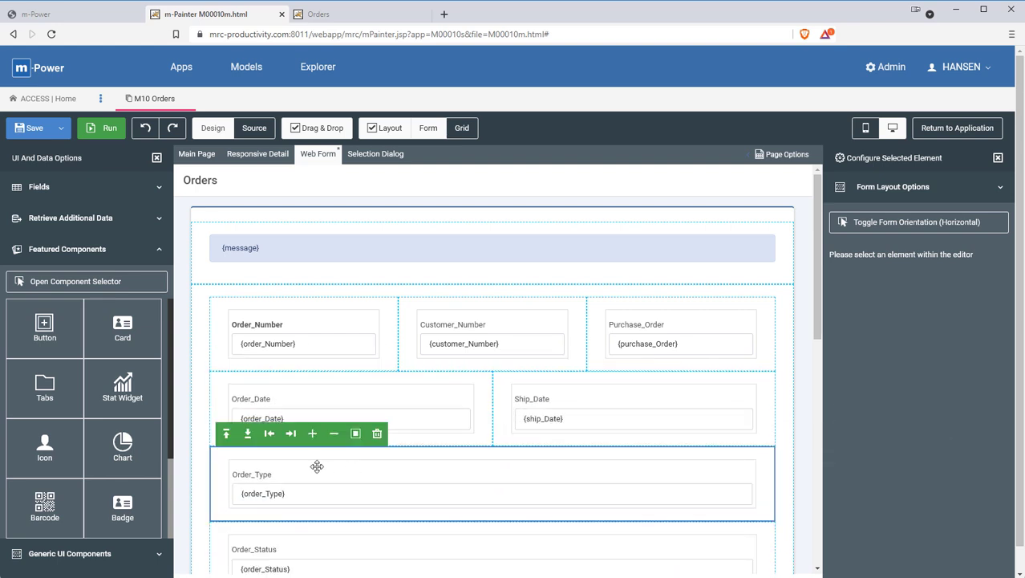
{"action": "left_click", "coordinate": [291, 433]}
{"action": "left_click", "coordinate": [320, 560]}
{"action": "mouse_move", "coordinate": [320, 560]}
{"action": "left_mouse_down"}
{"action": "mouse_move", "coordinate": [458, 531]}
{"action": "mouse_move", "coordinate": [512, 491]}
{"action": "left_mouse_up"}
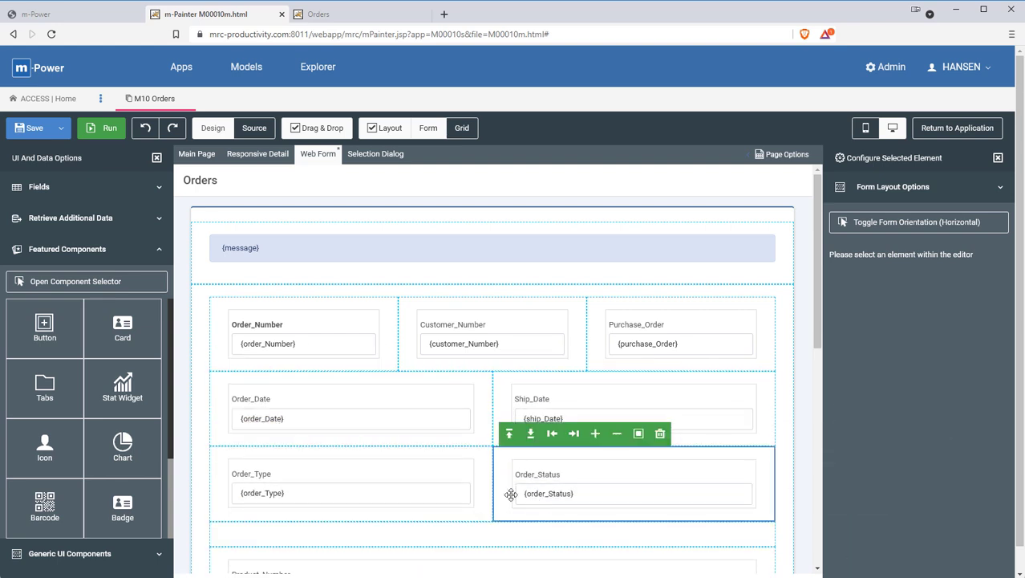
{"action": "left_click", "coordinate": [377, 508]}
Move Quantity beside Product_Number, remove the emptied row, and save the form layout.
{"action": "scroll", "coordinate": [377, 513], "scroll_direction": "down", "scroll_amount": 4}
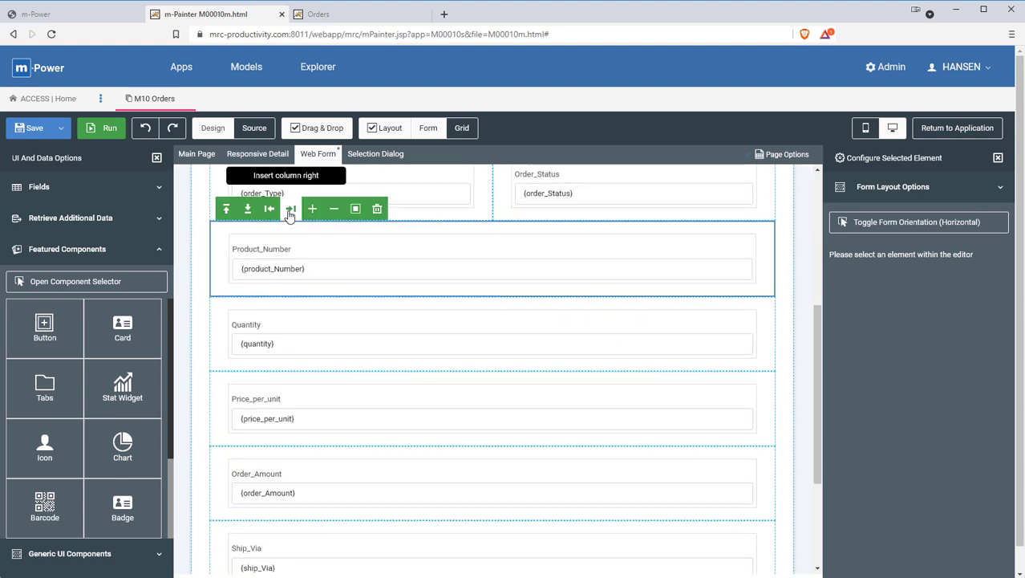
{"action": "left_click", "coordinate": [291, 206]}
{"action": "left_click", "coordinate": [291, 206]}
{"action": "mouse_move", "coordinate": [329, 315]}
{"action": "left_mouse_down"}
{"action": "mouse_move", "coordinate": [353, 304]}
{"action": "mouse_move", "coordinate": [437, 201]}
{"action": "left_mouse_up"}
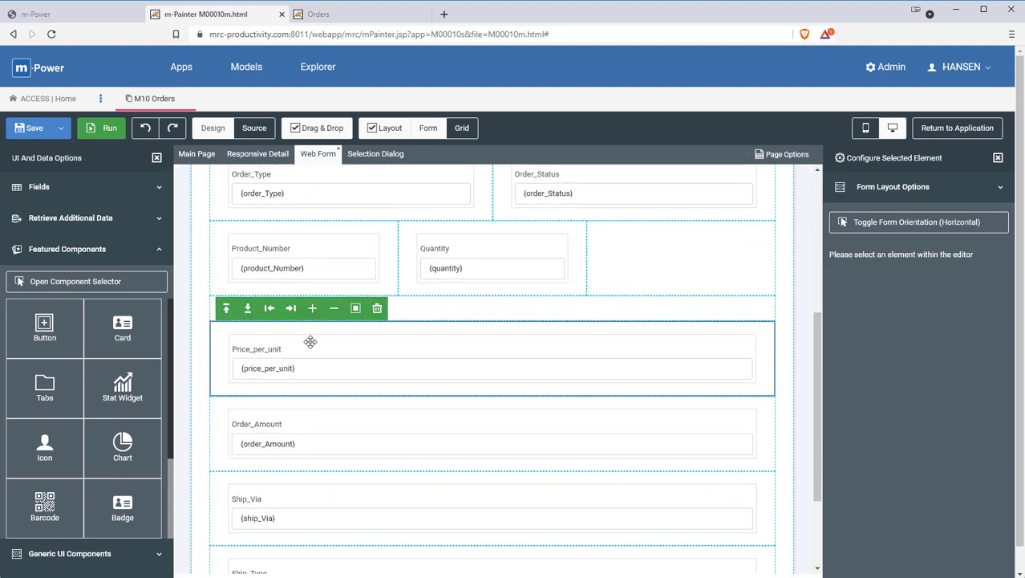
{"action": "left_click_drag", "start_coordinate": [312, 338], "coordinate": [626, 249]}
{"action": "left_click", "coordinate": [351, 354]}
{"action": "left_click", "coordinate": [366, 300]}
{"action": "scroll", "coordinate": [378, 437], "scroll_direction": "up", "scroll_amount": 4}
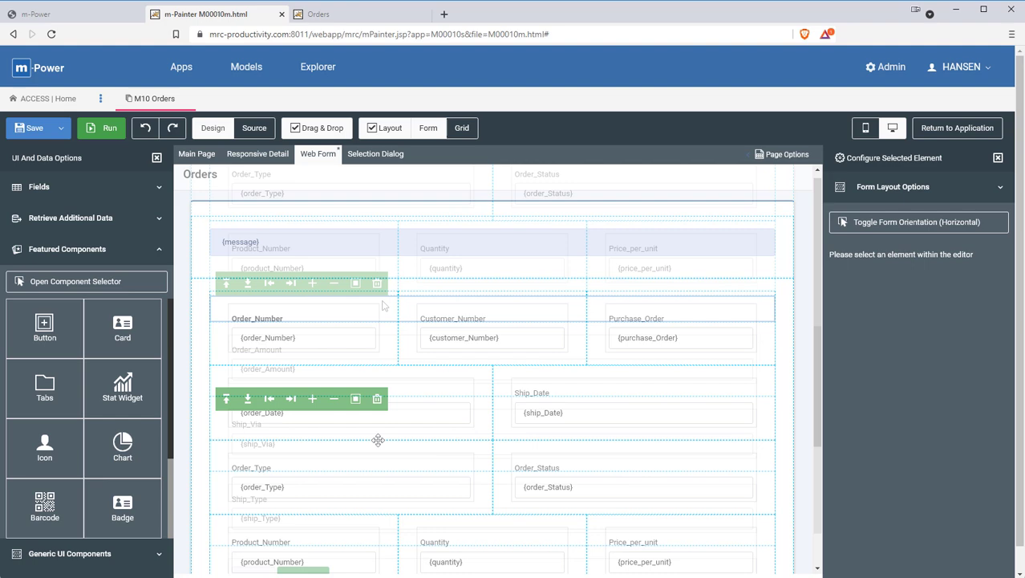
{"action": "left_click", "coordinate": [373, 281]}
{"action": "left_click", "coordinate": [29, 129]}
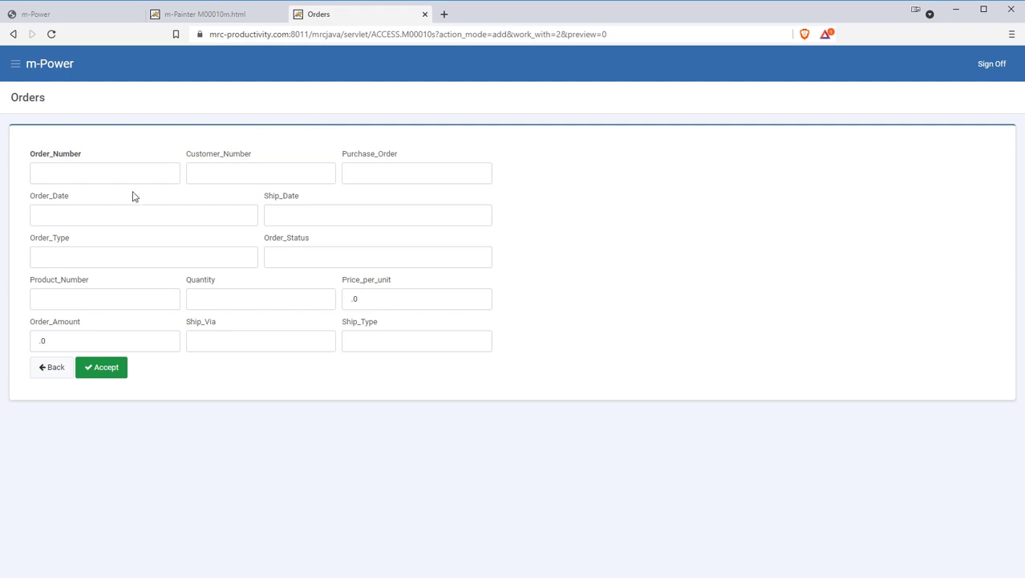
Add a test order with a customer number, Order_Date 2021-10-08, Ship_Date 2021-10-11, rest autofilled.
{"action": "left_click", "coordinate": [100, 181]}
{"action": "key", "text": "Tab"}
{"action": "type", "text": "12345"}
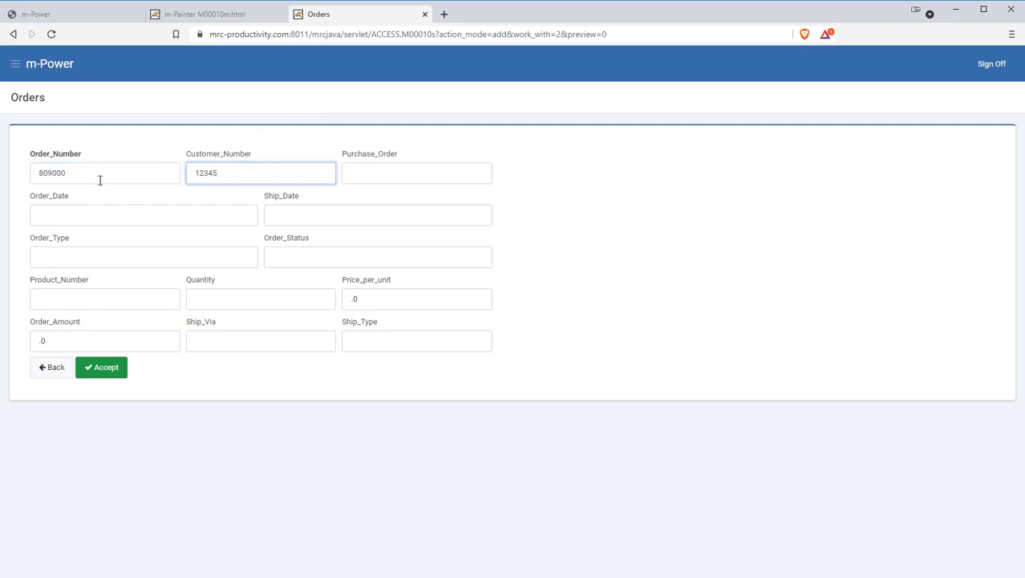
{"action": "key", "text": "Tab"}
{"action": "key", "text": "Tab"}
{"action": "left_click", "coordinate": [142, 279]}
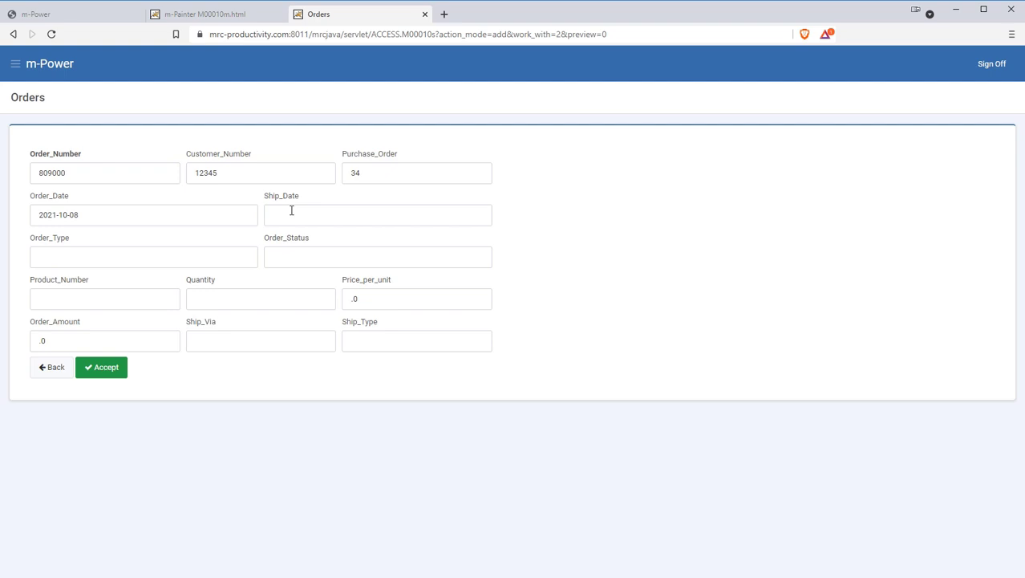
{"action": "left_click", "coordinate": [291, 211]}
{"action": "left_click", "coordinate": [297, 294]}
{"action": "left_click", "coordinate": [94, 256]}
{"action": "key", "text": "Down"}
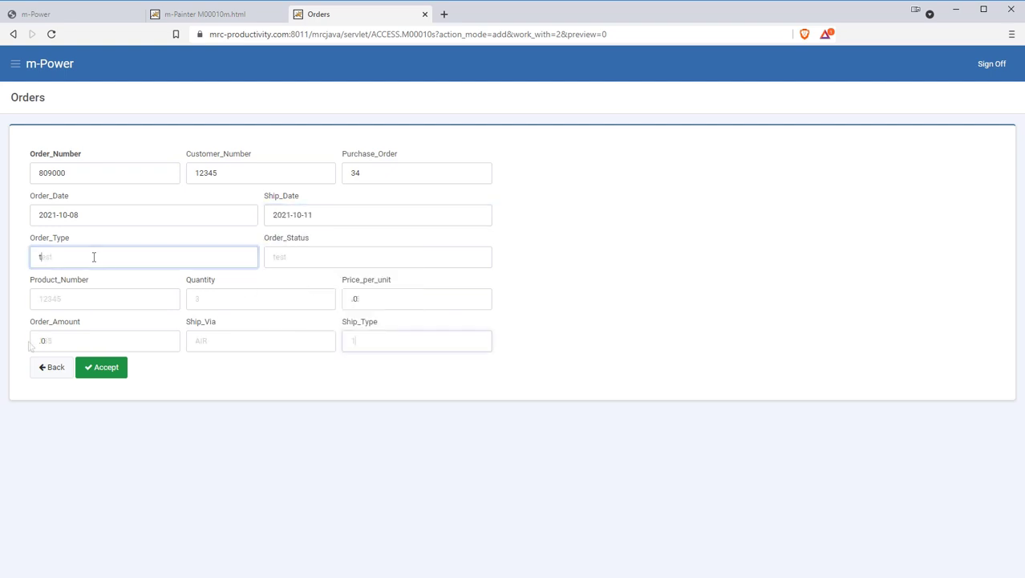
{"action": "key", "text": "Return"}
{"action": "left_click", "coordinate": [88, 367]}
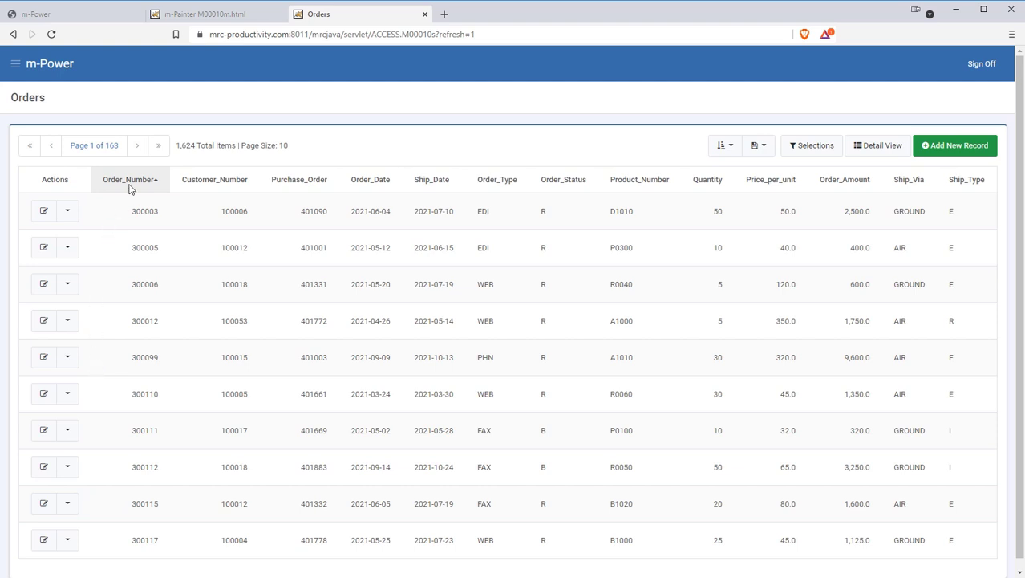
Sort orders by Order_Number descending and highlight the new order's row at the top.
{"action": "left_click", "coordinate": [130, 180]}
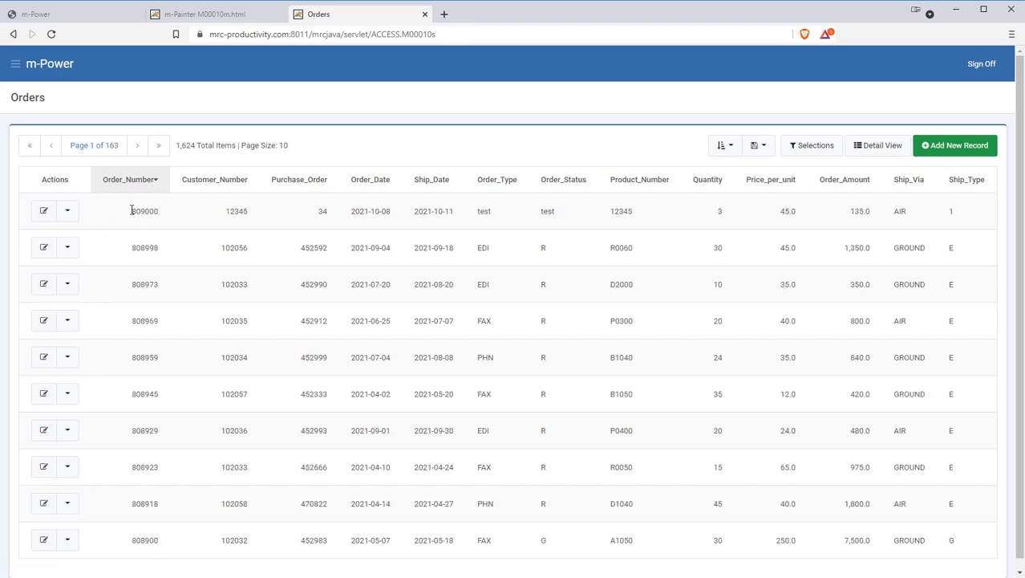
{"action": "left_click_drag", "start_coordinate": [133, 211], "coordinate": [954, 215]}
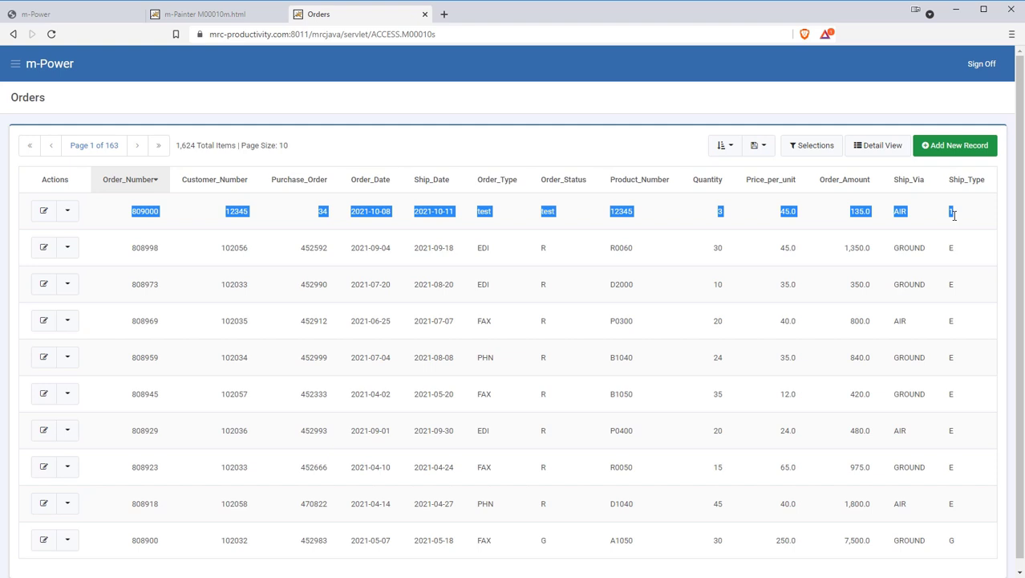
{"action": "left_click", "coordinate": [762, 229]}
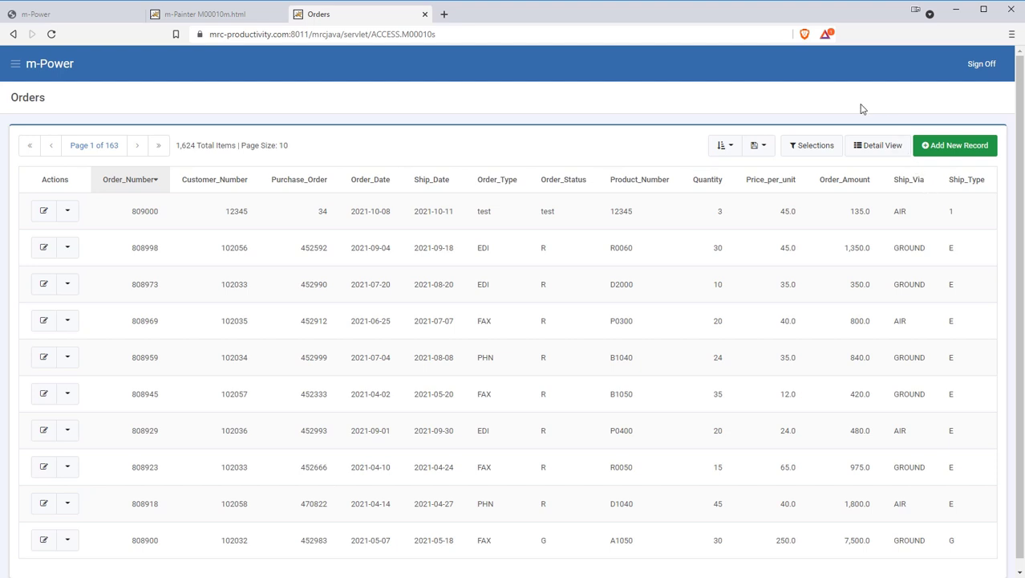
In the Orders workflow, save an On Submit 'Check the Action Mode' condition named 'When an order is added' on Add.
{"action": "left_click", "coordinate": [115, 18]}
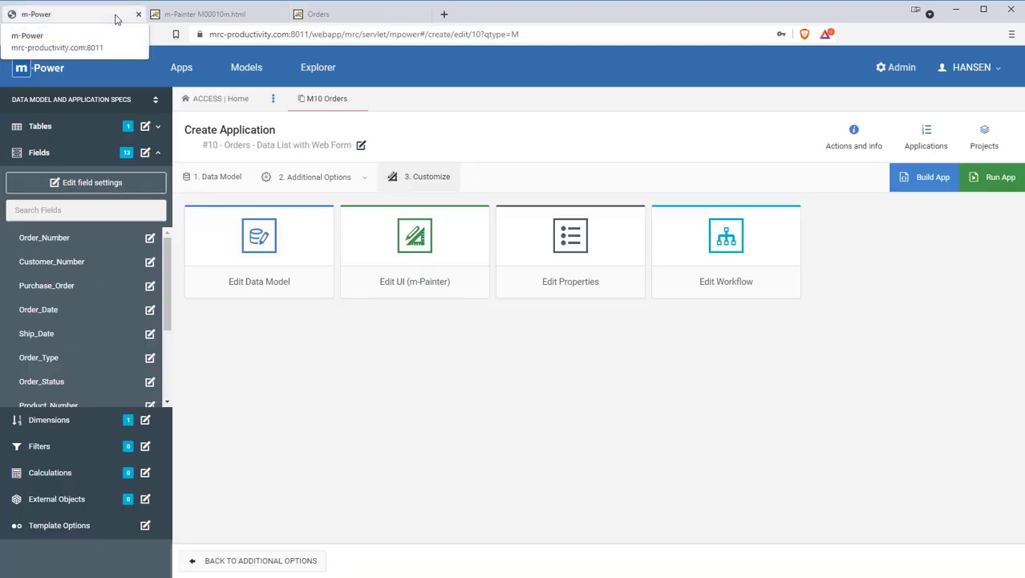
{"action": "left_click", "coordinate": [754, 237]}
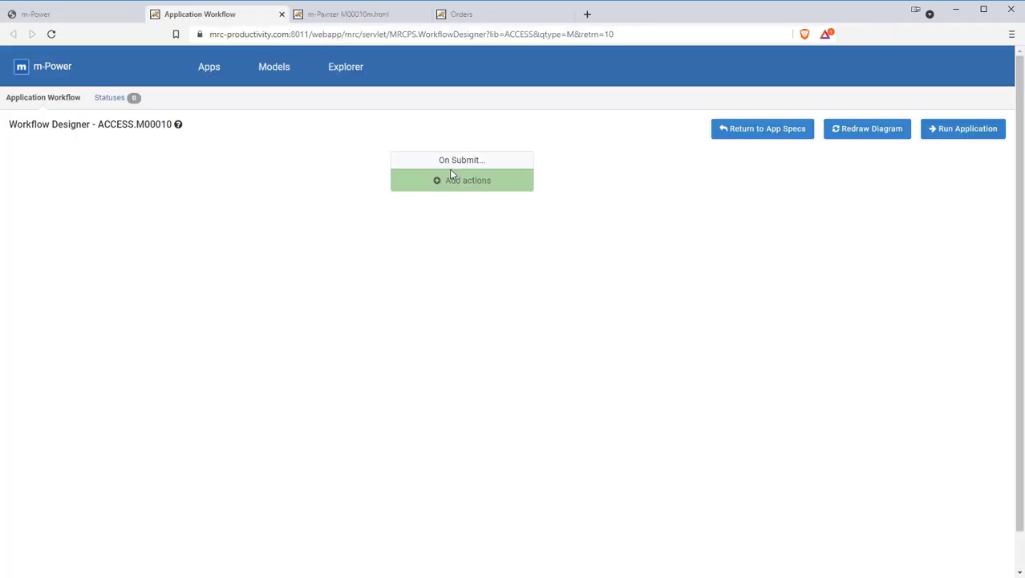
{"action": "left_click", "coordinate": [455, 183]}
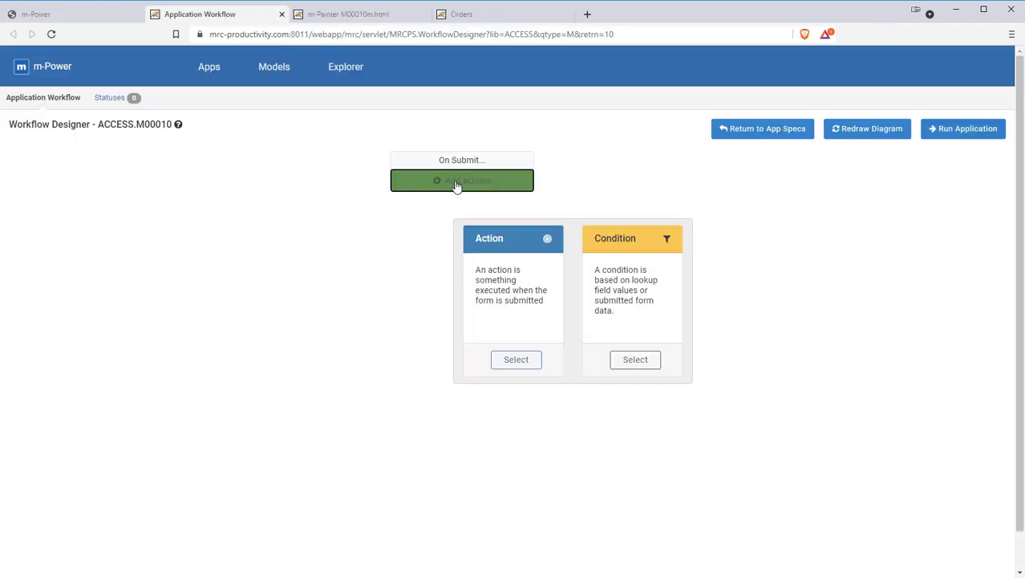
{"action": "left_click", "coordinate": [642, 360]}
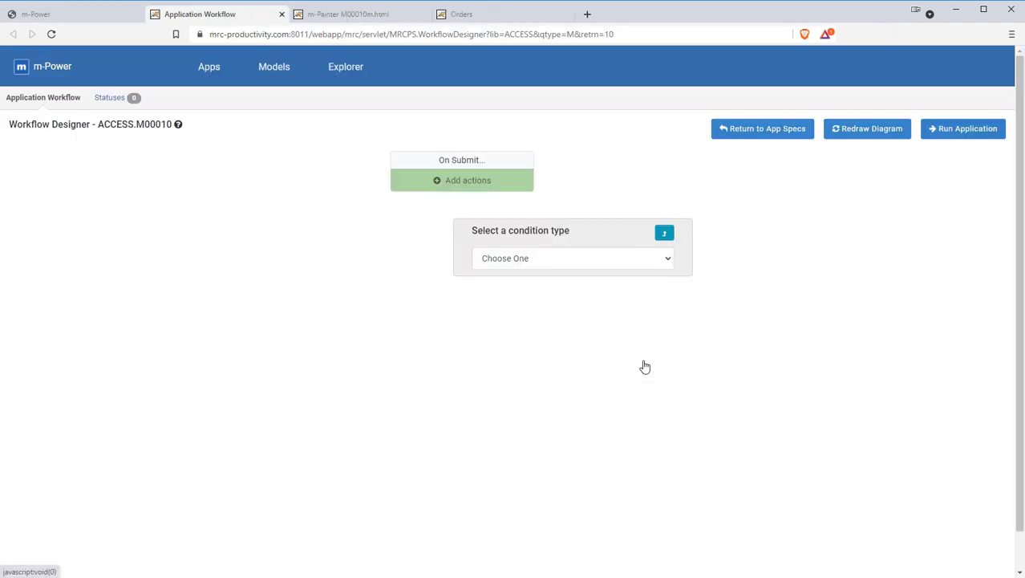
{"action": "left_click", "coordinate": [610, 257]}
{"action": "left_click", "coordinate": [560, 312]}
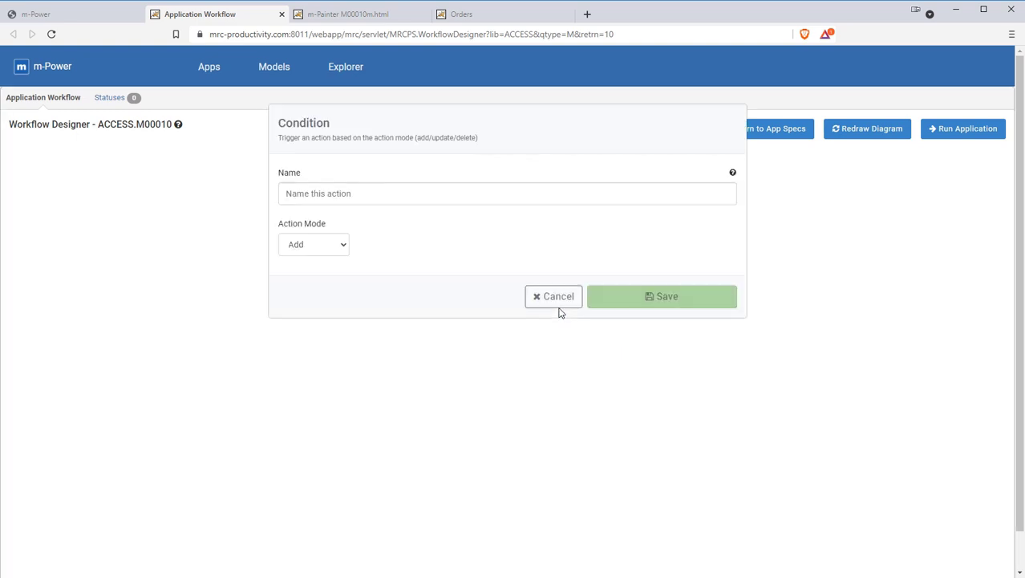
{"action": "left_click", "coordinate": [333, 193]}
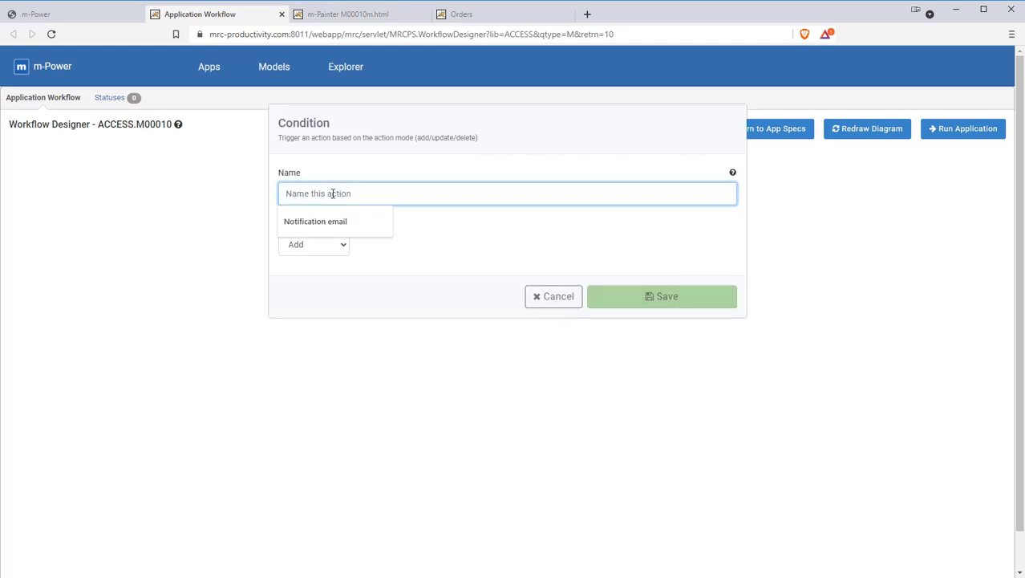
{"action": "type", "text": "When an order is added"}
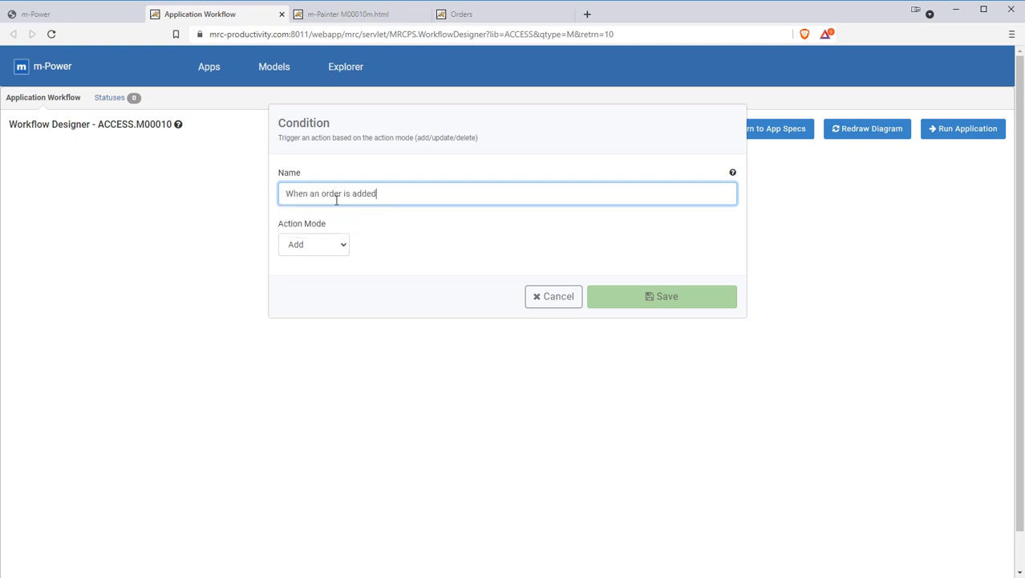
{"action": "left_click", "coordinate": [681, 297]}
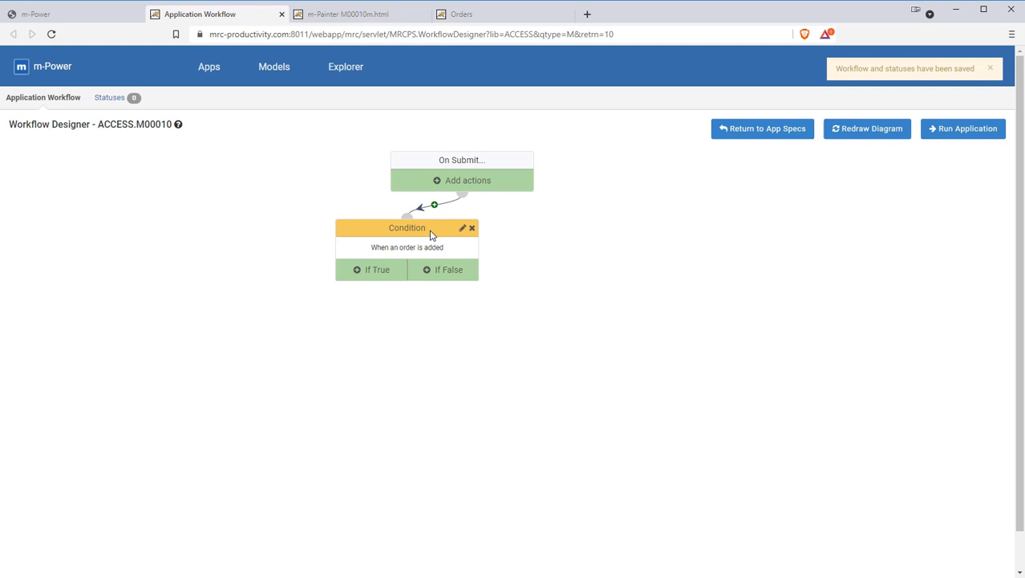
Add a Send an email action named 'Notification email' on the condition's If True branch.
{"action": "left_click", "coordinate": [369, 278]}
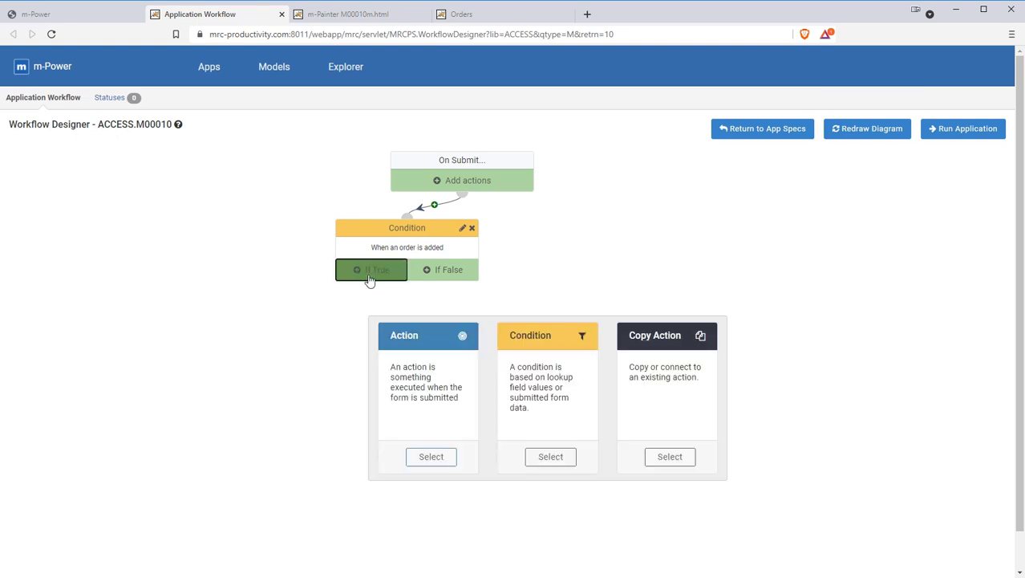
{"action": "left_click", "coordinate": [431, 457]}
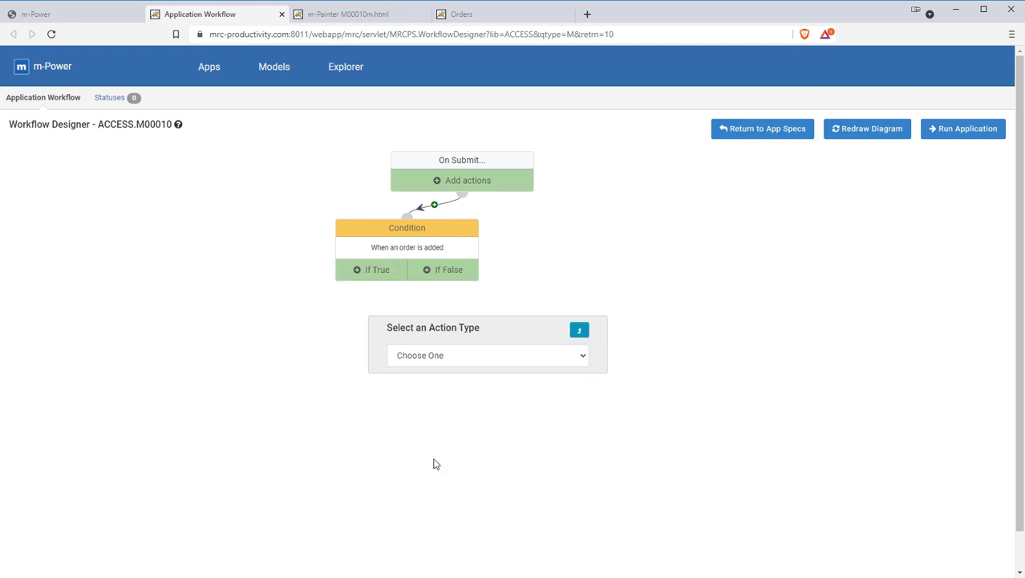
{"action": "left_click", "coordinate": [470, 361]}
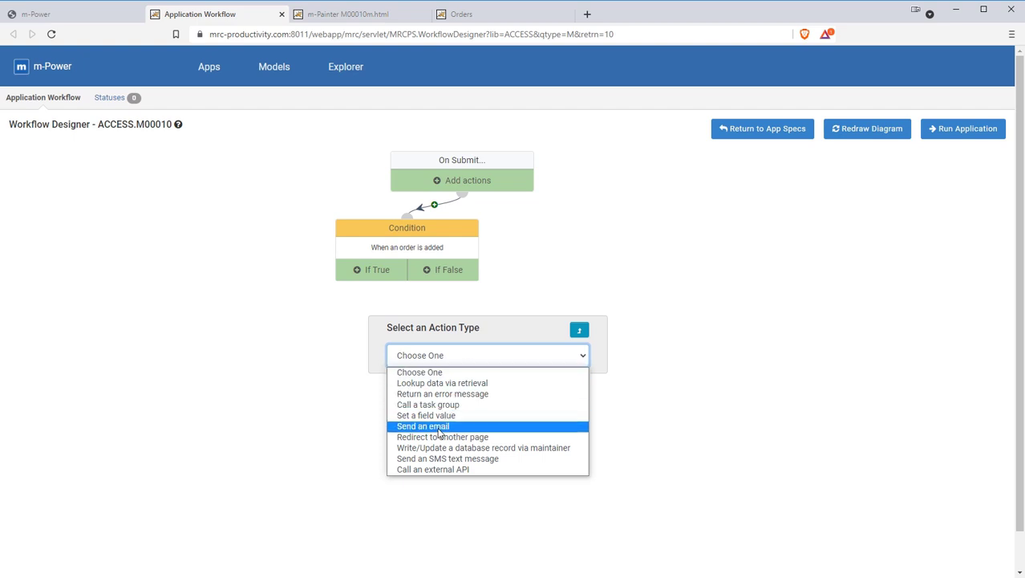
{"action": "left_click", "coordinate": [439, 427]}
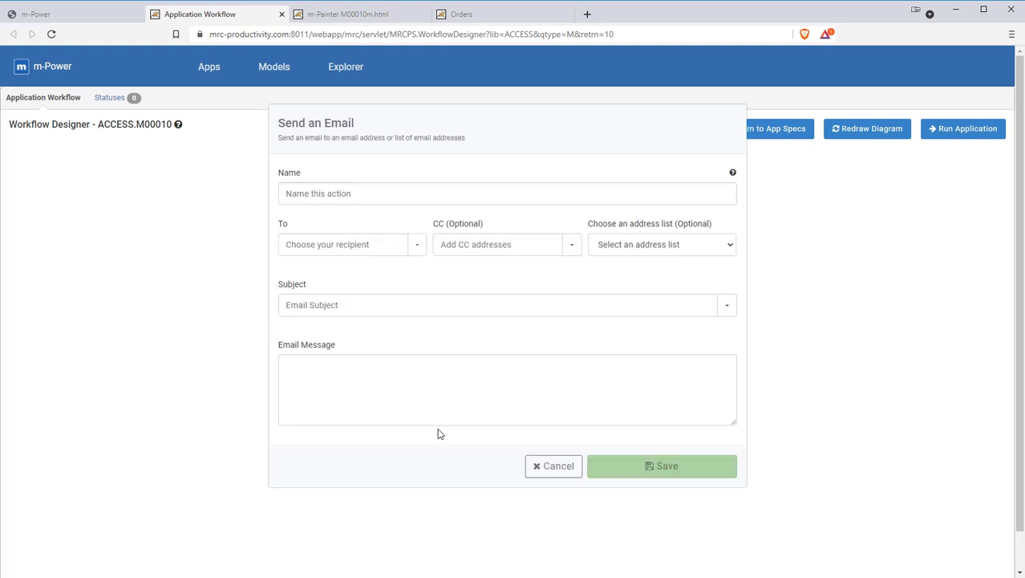
{"action": "left_click", "coordinate": [388, 193]}
{"action": "type", "text": "No"}
{"action": "key", "text": "Down"}
{"action": "key", "text": "Return"}
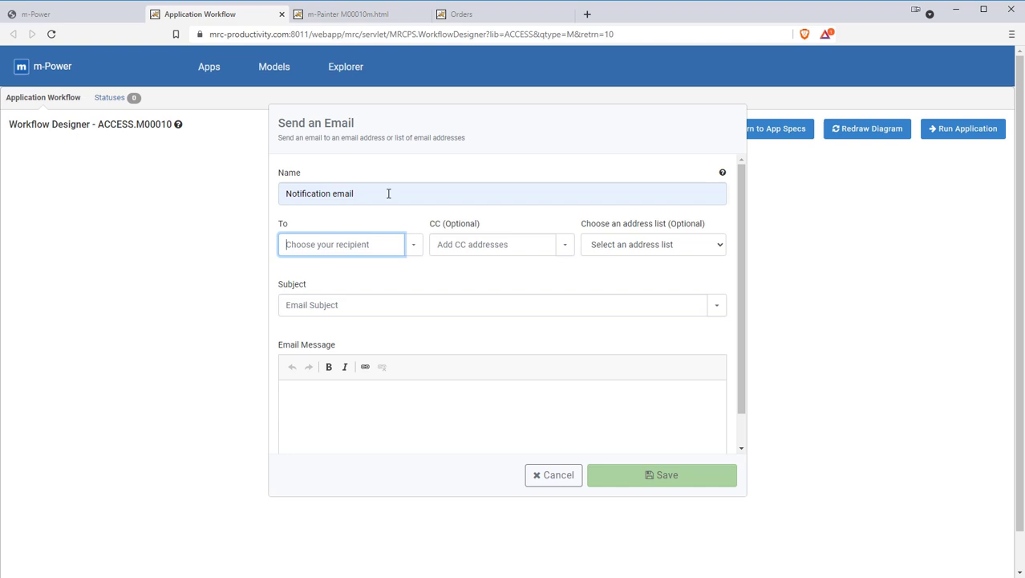
Address the email to the test mailbox with subject 'We've received a new order!'.
{"action": "left_click", "coordinate": [343, 250]}
{"action": "left_click", "coordinate": [350, 308]}
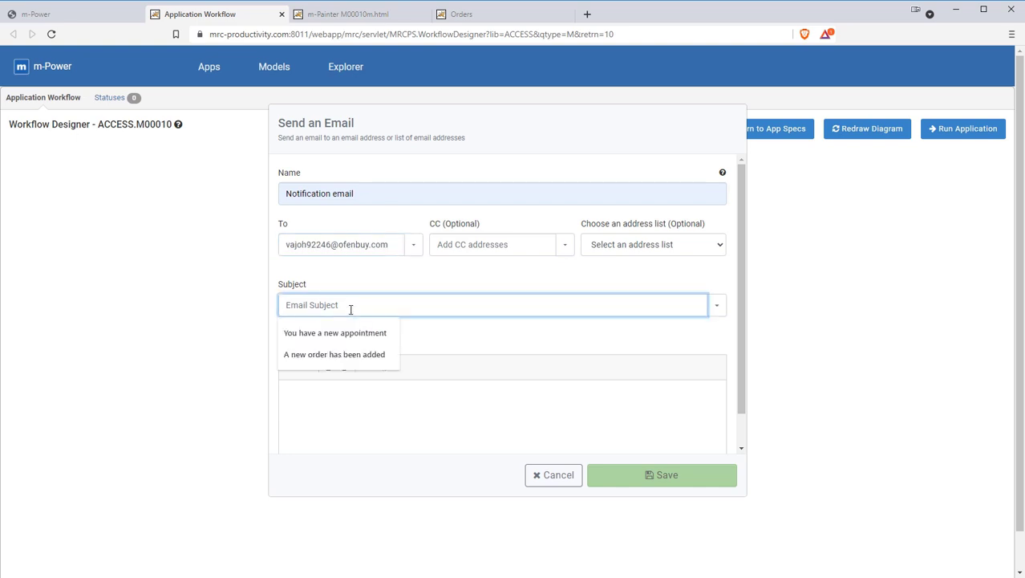
{"action": "type", "text": "We've received a new order!"}
{"action": "key", "text": "Tab"}
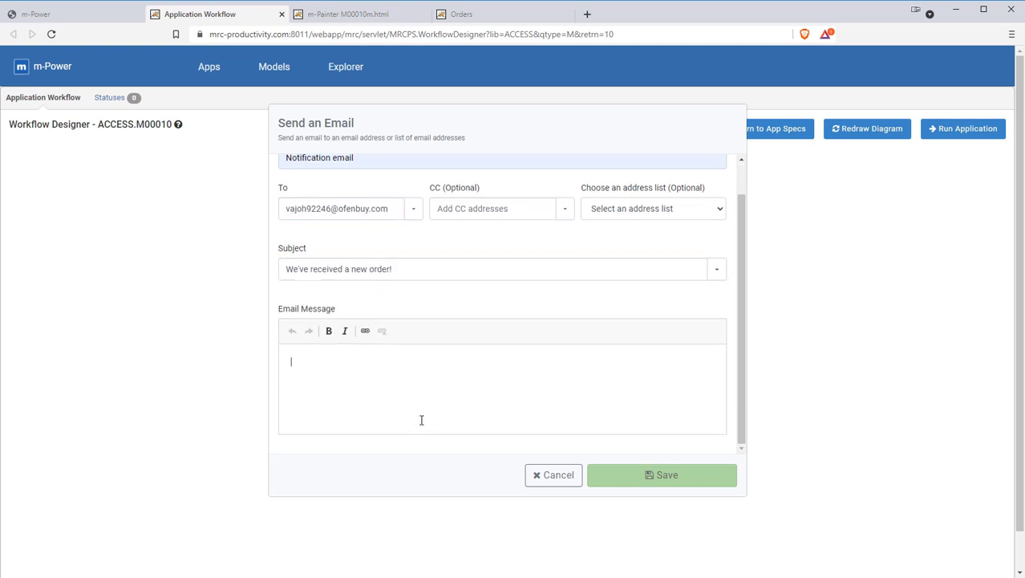
Write the message 'We've received a new order. Here are the details:' followed by Order_Number and Order_Date fields.
{"action": "type", "text": "We've received a new o"}
{"action": "type", "text": "rder. Here are the details:"}
{"action": "key", "text": "Return"}
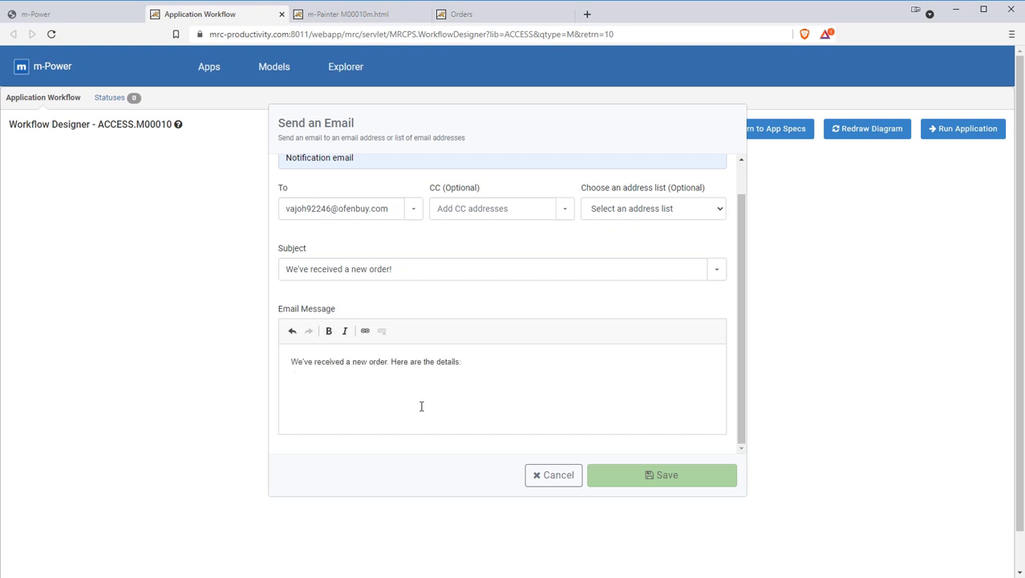
{"action": "type", "text": "[["}
{"action": "left_click", "coordinate": [374, 413]}
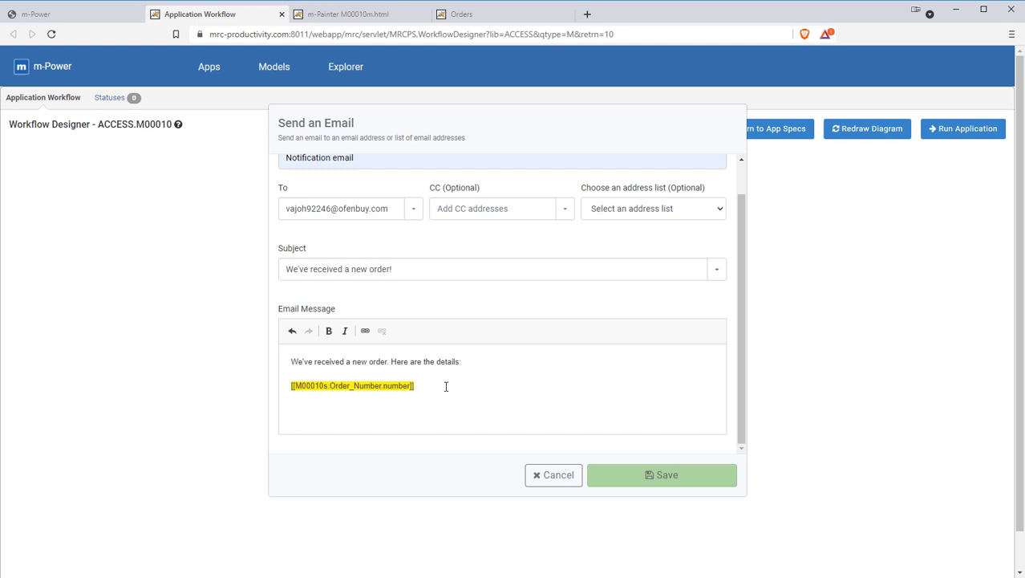
{"action": "key", "text": "Return"}
{"action": "type", "text": "[["}
{"action": "left_click", "coordinate": [341, 500]}
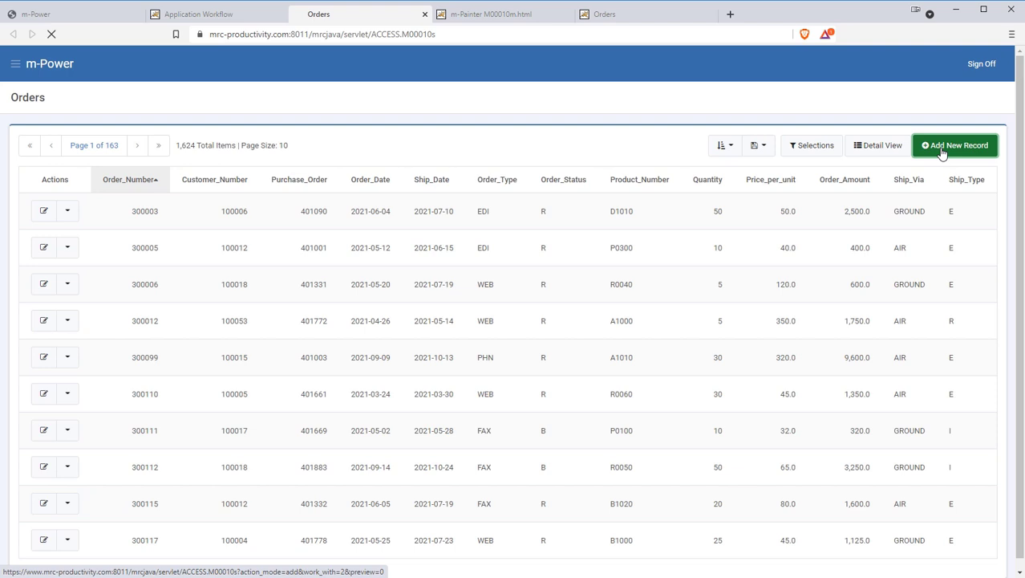
Add a test order dated 2021-10-08, status Open, 10 units at 20 totalling 200, shipped AIR.
{"action": "left_click", "coordinate": [939, 146]}
{"action": "left_click", "coordinate": [149, 178]}
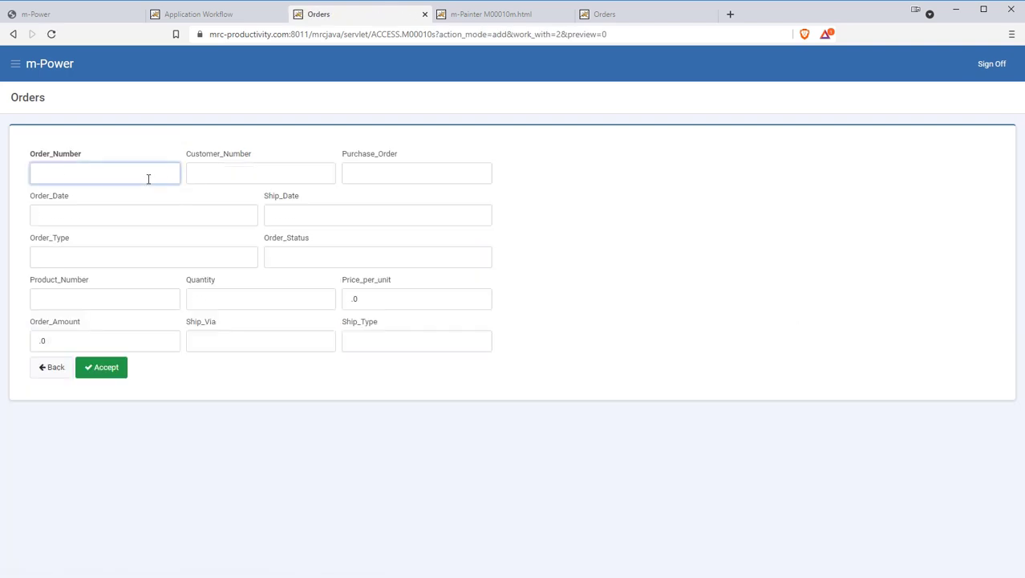
{"action": "type", "text": "809001\t10003\t12345\t2021-10-08\t2021-10-12\ttest\tOpen\tD3001\t10\t20\t200\tAIR\tE"}
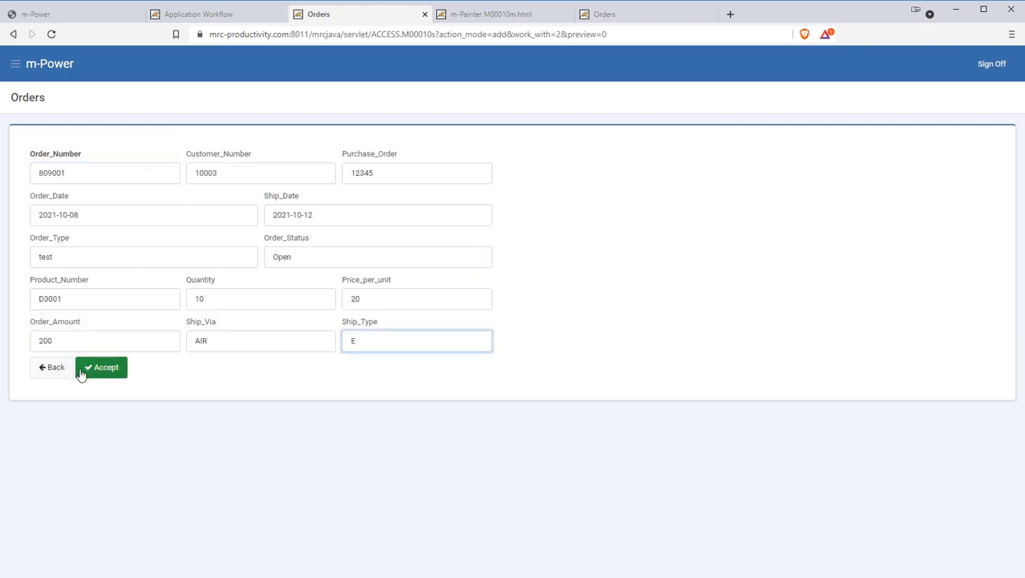
{"action": "left_click", "coordinate": [90, 370]}
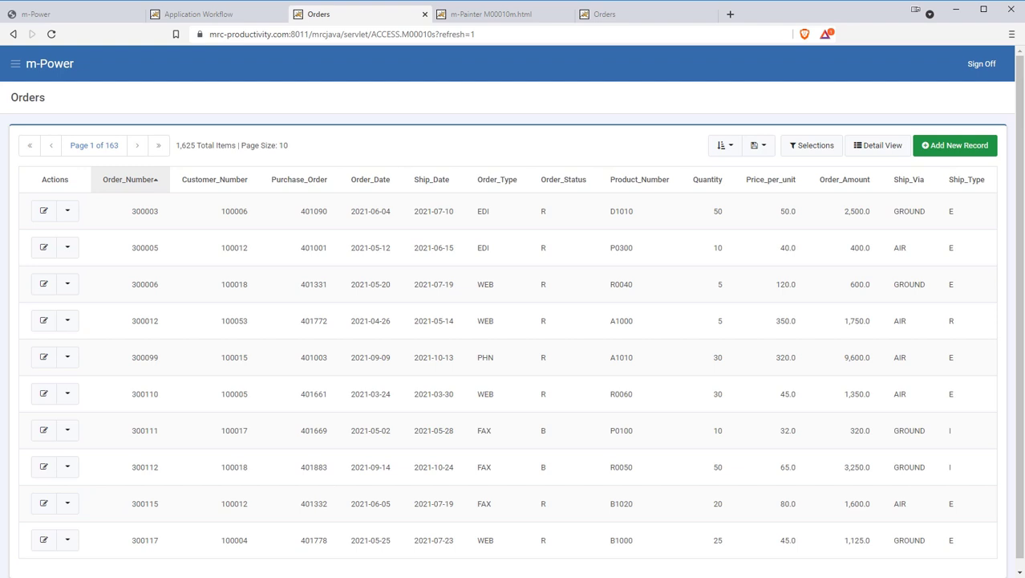
Open the 'We've received a new order!' email in Temp Mail and scroll through the order details.
{"action": "mouse_move", "coordinate": [870, 576]}
{"action": "left_click", "coordinate": [934, 566]}
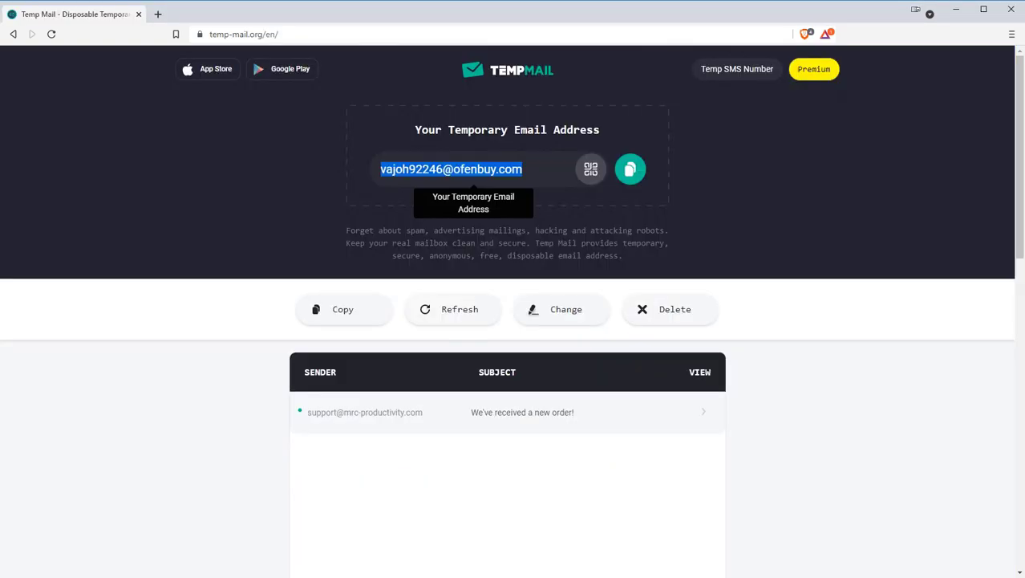
{"action": "left_click", "coordinate": [351, 416]}
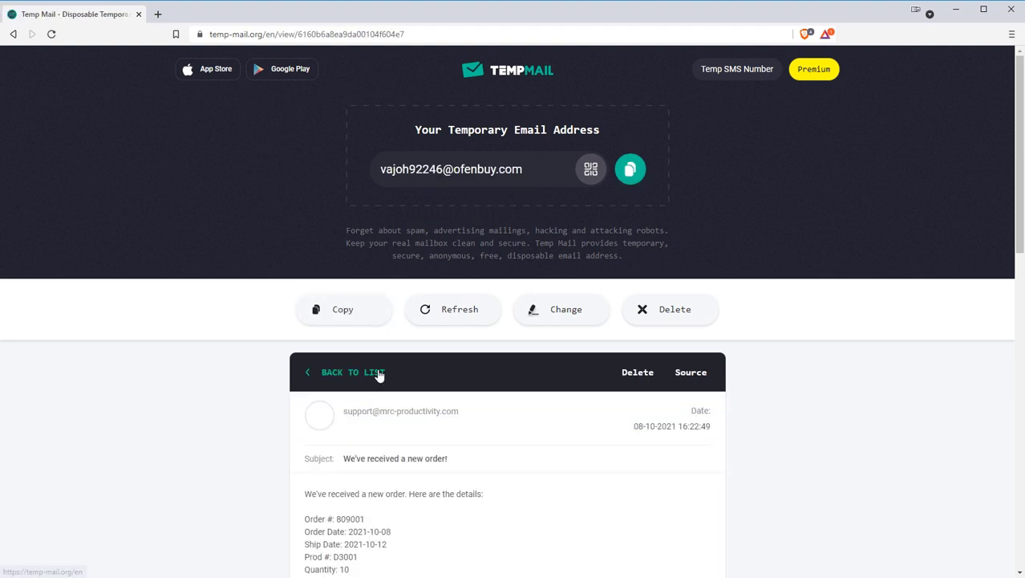
{"action": "scroll", "coordinate": [264, 263], "scroll_direction": "down", "scroll_amount": 2}
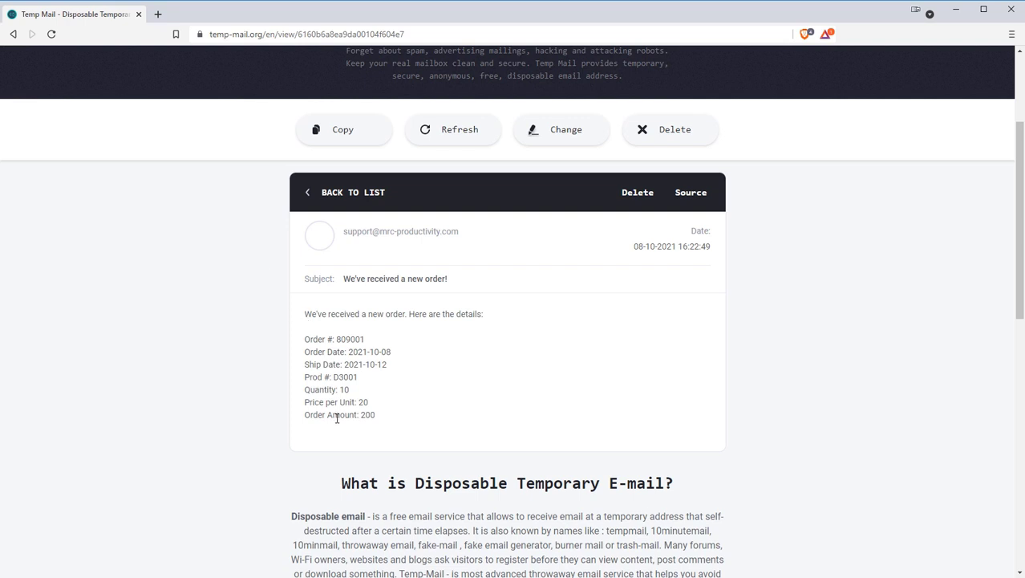
{"action": "scroll", "coordinate": [338, 417], "scroll_direction": "up", "scroll_amount": 2}
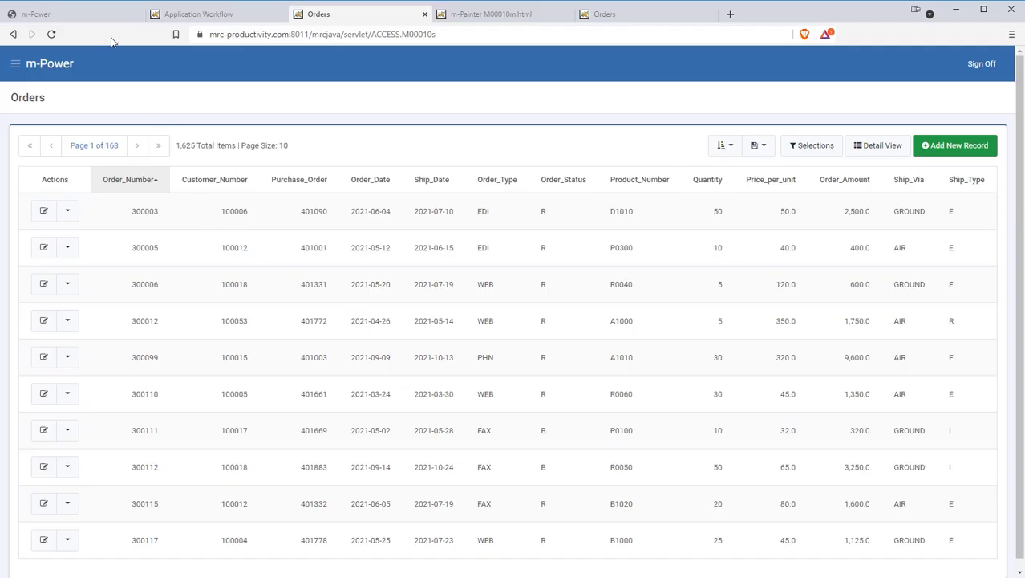
Close the Orders, m-Painter and Application Workflow tabs, then go Home and into Create Apps.
{"action": "left_click", "coordinate": [424, 13]}
{"action": "left_click", "coordinate": [424, 14]}
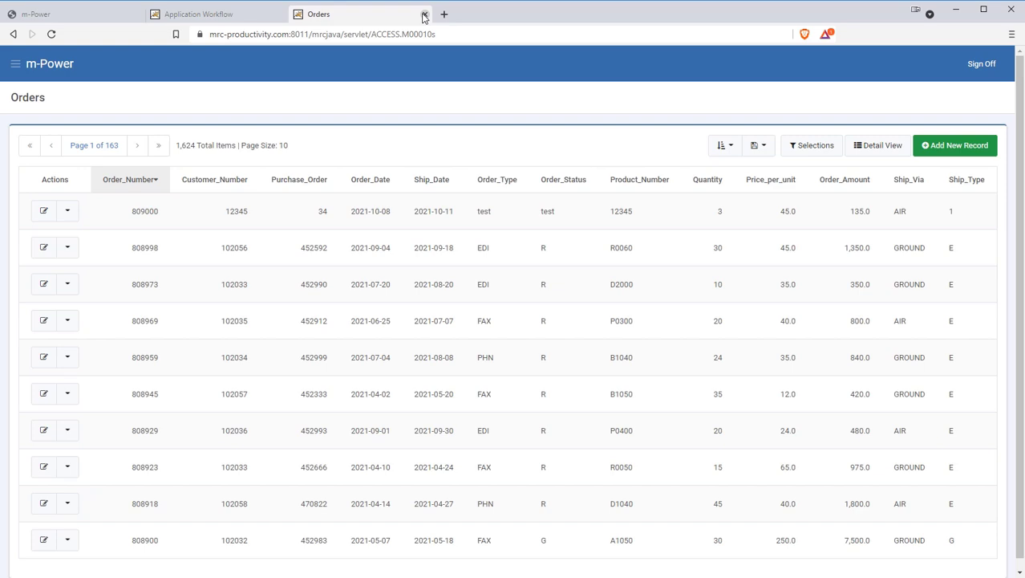
{"action": "left_click", "coordinate": [425, 14]}
{"action": "left_click", "coordinate": [282, 13]}
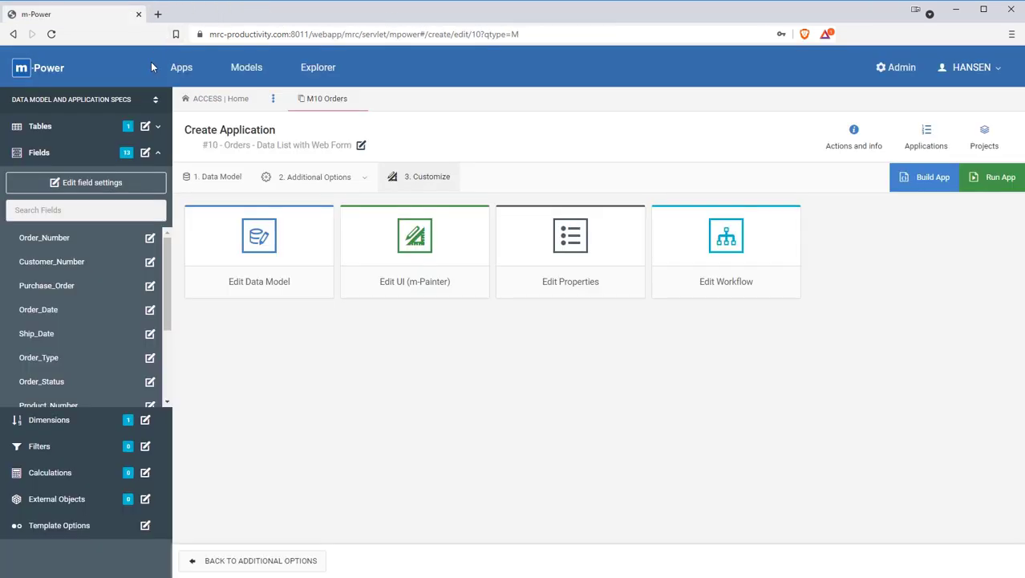
{"action": "left_click", "coordinate": [40, 68]}
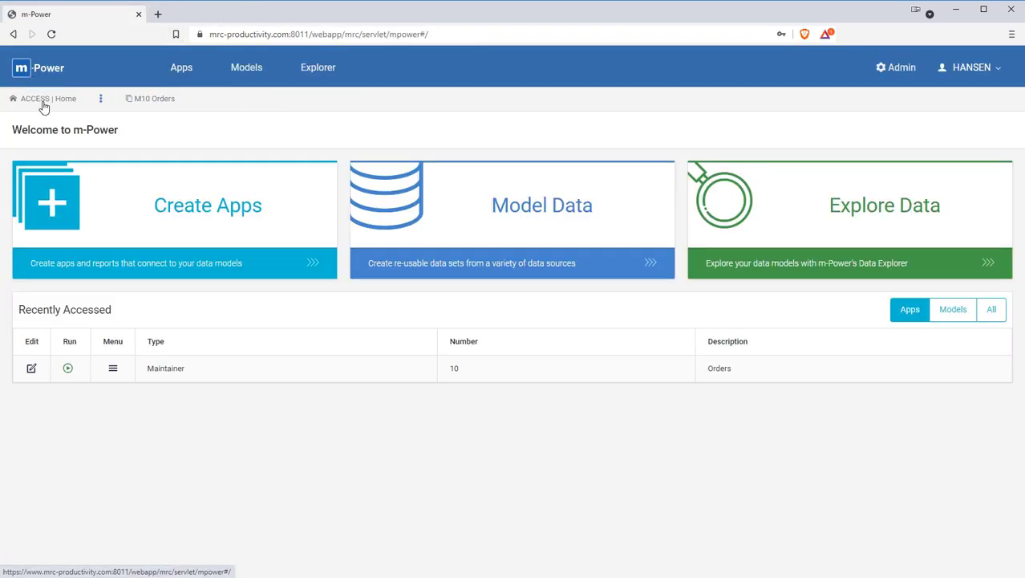
{"action": "left_click", "coordinate": [131, 221]}
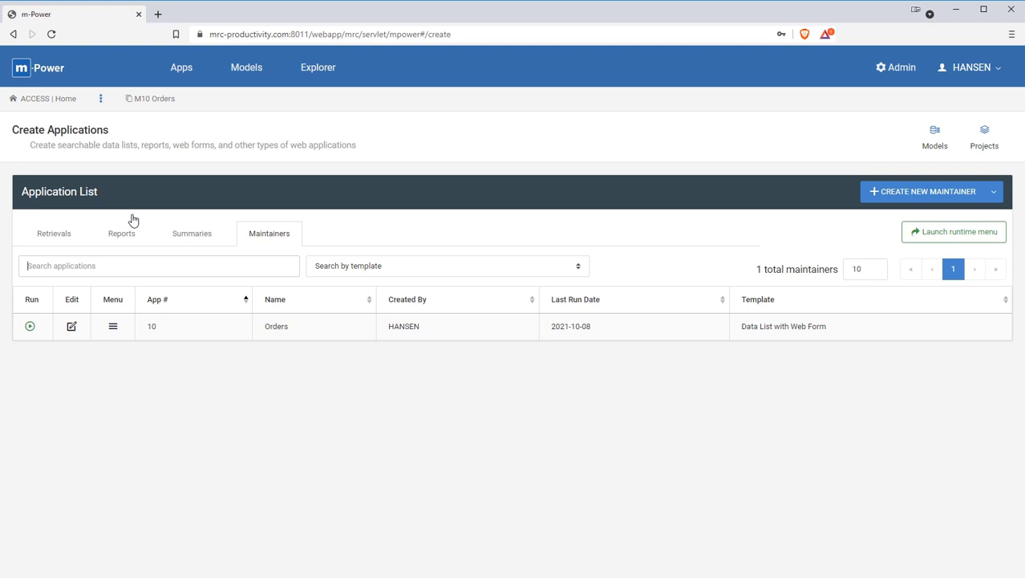
Create a 'Customers' maintainer app and register a table from the Customers spreadsheet.
{"action": "left_click", "coordinate": [937, 196]}
{"action": "type", "text": "Customers"}
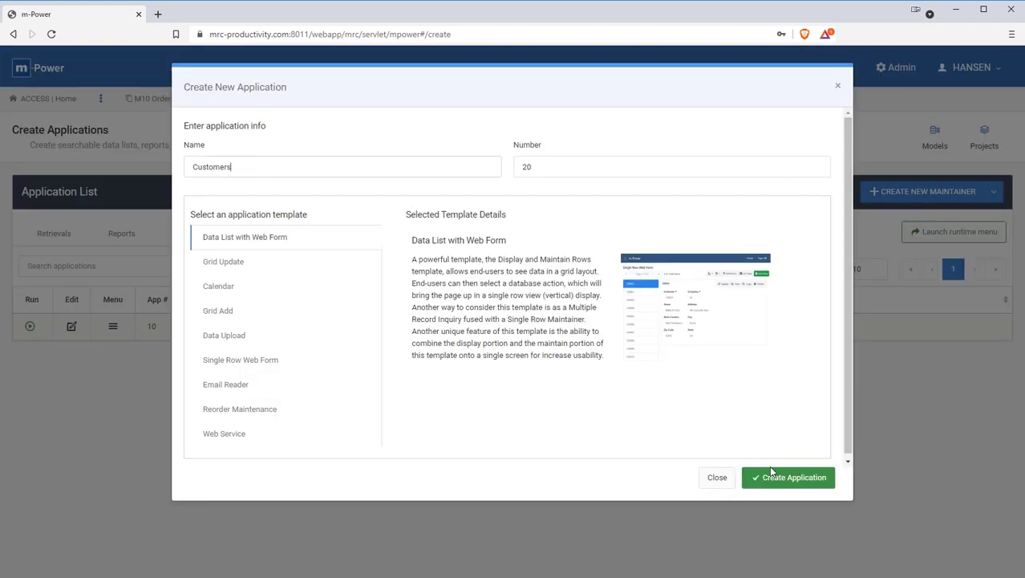
{"action": "left_click", "coordinate": [772, 475]}
{"action": "left_click", "coordinate": [985, 294]}
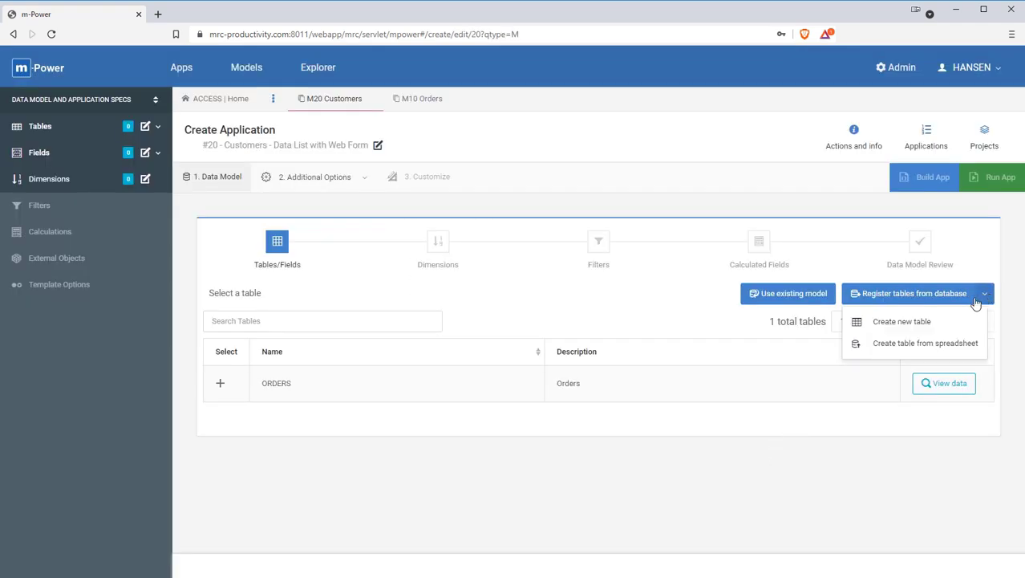
{"action": "left_click", "coordinate": [947, 351]}
{"action": "left_click", "coordinate": [487, 161]}
{"action": "left_click", "coordinate": [159, 90]}
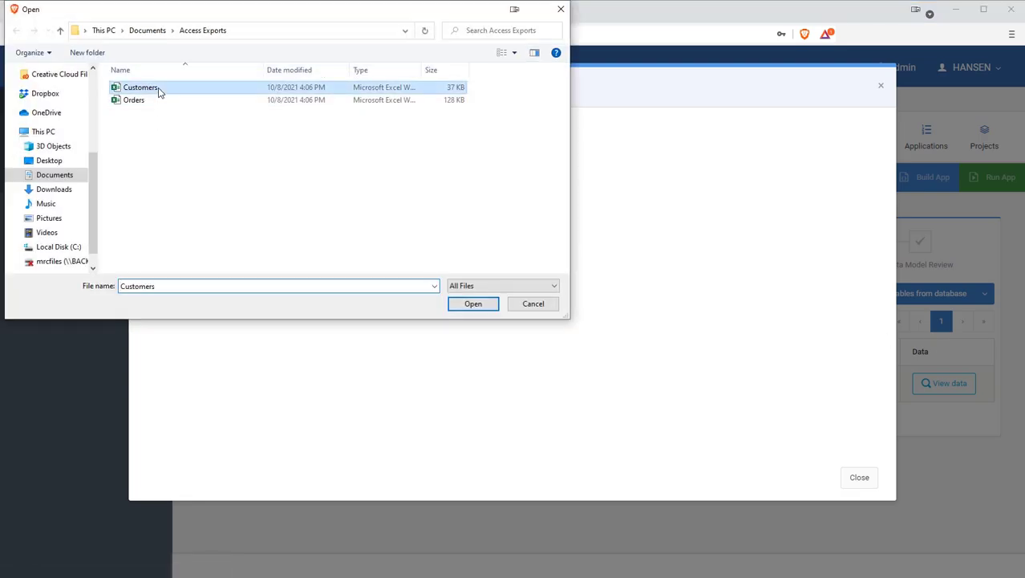
{"action": "double_click", "coordinate": [159, 89]}
{"action": "left_click", "coordinate": [202, 229]}
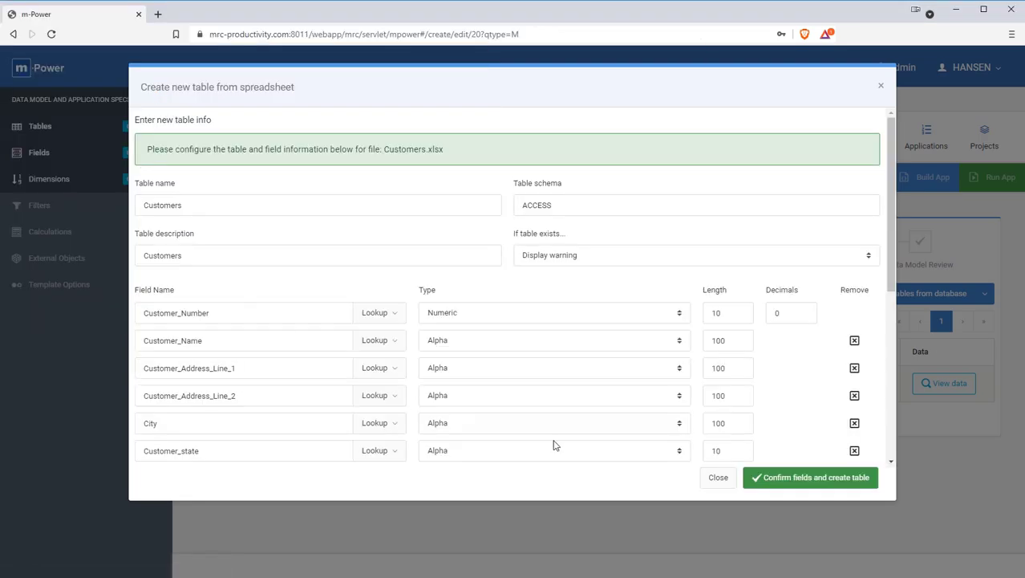
Add the CUSTOMERS table to the app with all of its fields selected.
{"action": "left_click", "coordinate": [218, 386]}
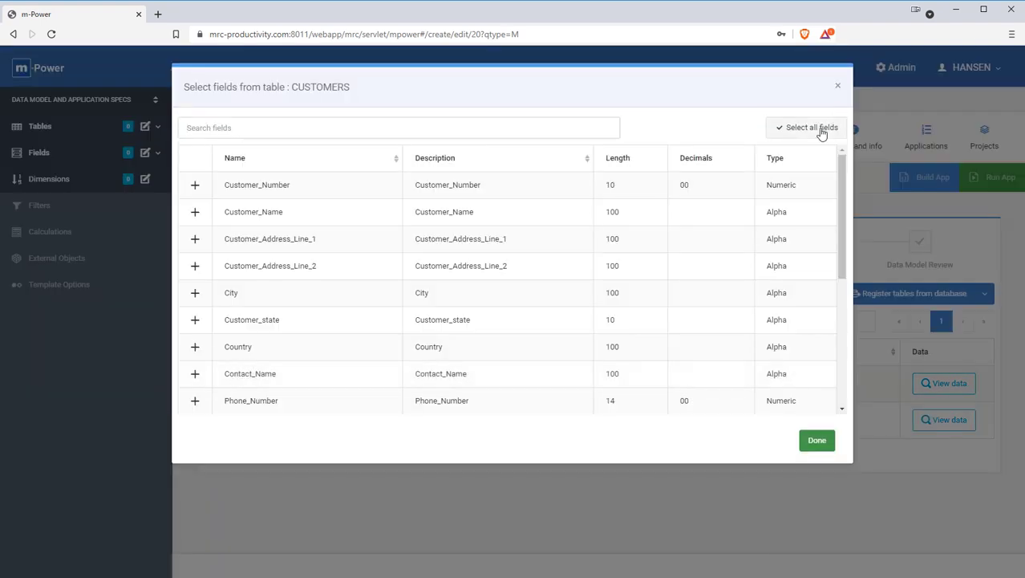
{"action": "left_click", "coordinate": [815, 129]}
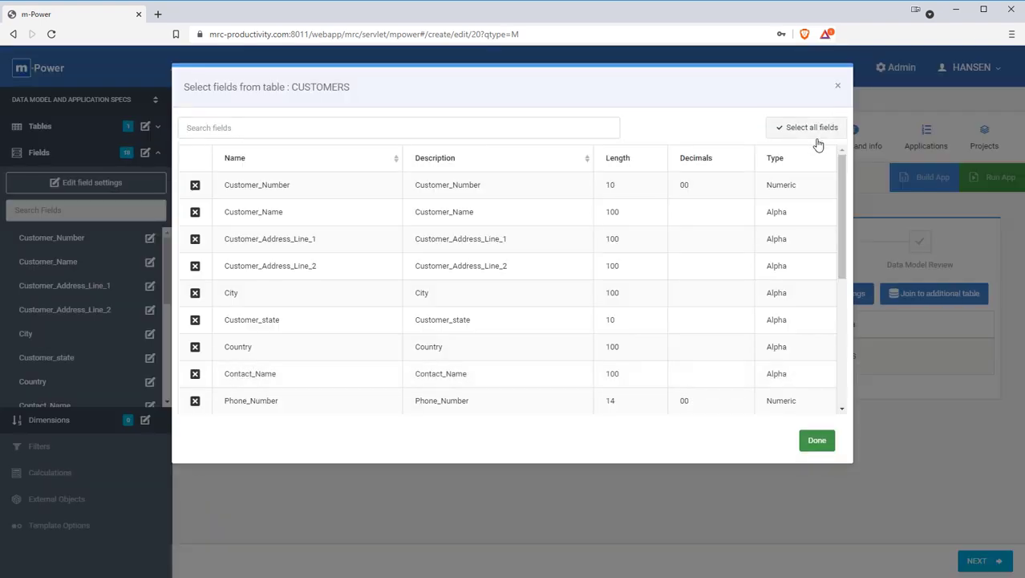
{"action": "left_click", "coordinate": [816, 441]}
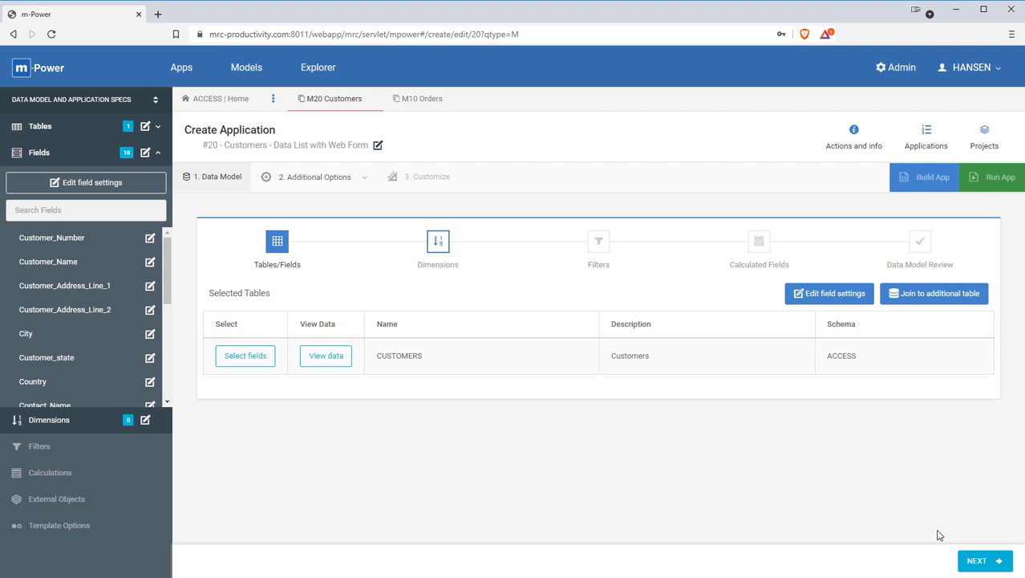
Use Customer_Number as the sorted dimension and build the Customers app.
{"action": "left_click", "coordinate": [978, 560]}
{"action": "left_click", "coordinate": [237, 401]}
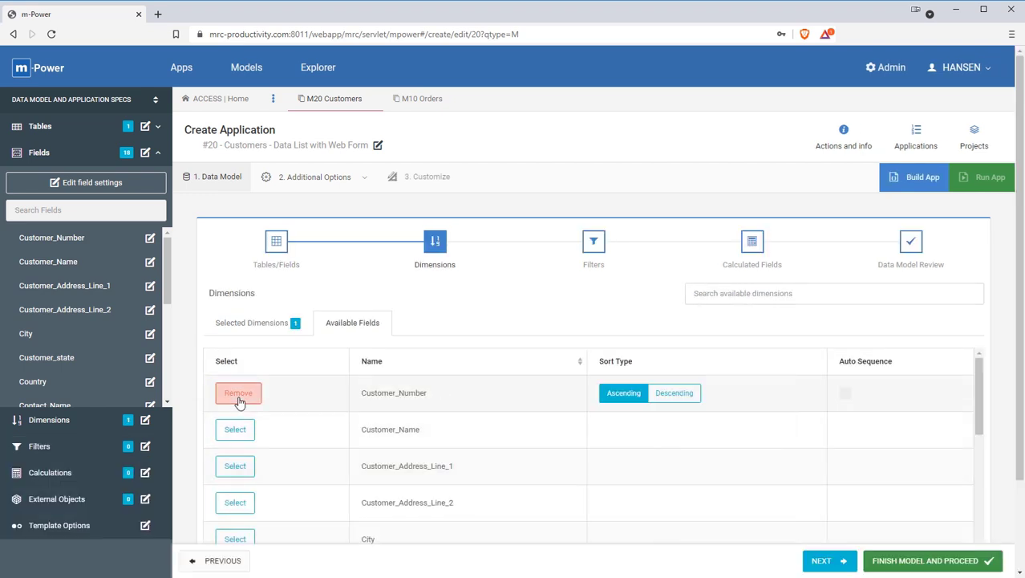
{"action": "left_click", "coordinate": [929, 563]}
{"action": "left_click", "coordinate": [902, 561]}
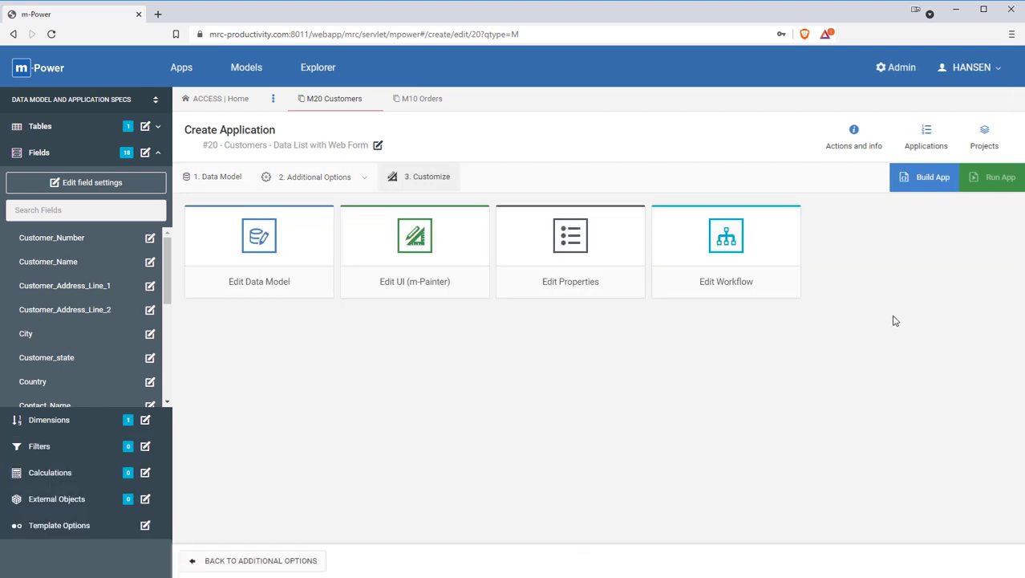
{"action": "left_click", "coordinate": [914, 185]}
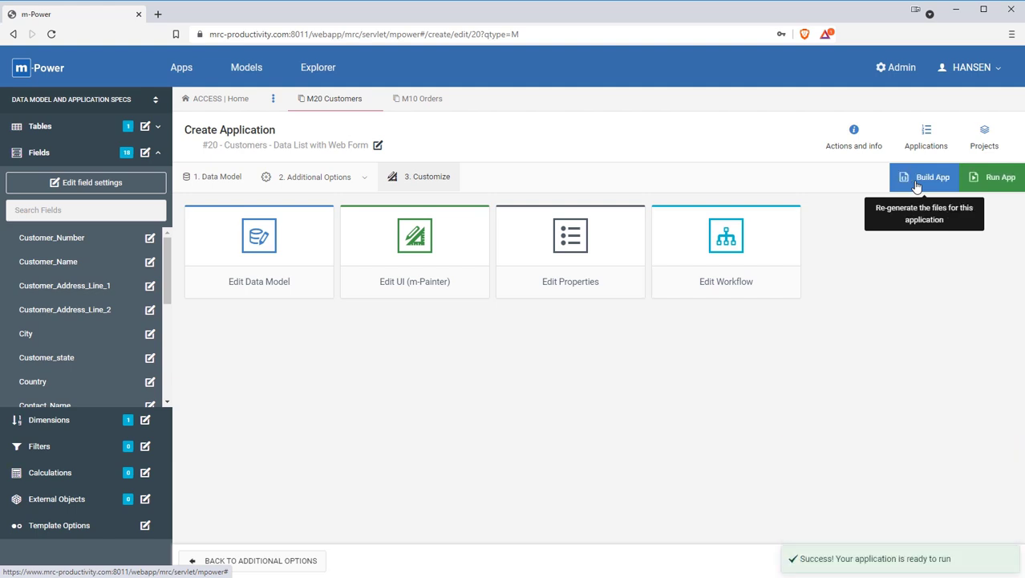
In m-Painter, start a smartlink on Customer_Name targeting the Orders m-Power application.
{"action": "left_click", "coordinate": [367, 245]}
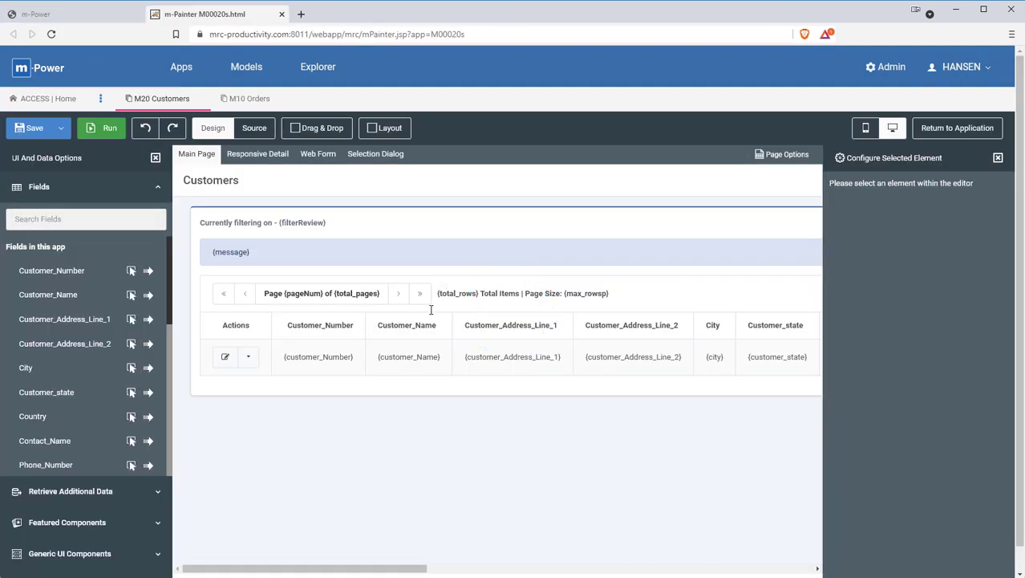
{"action": "left_click", "coordinate": [408, 359]}
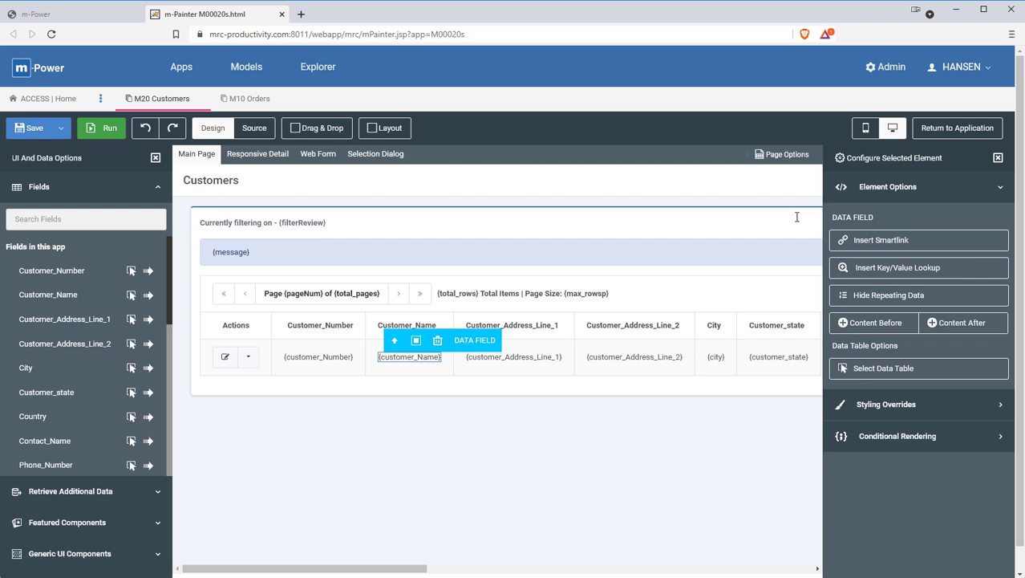
{"action": "left_click", "coordinate": [879, 242]}
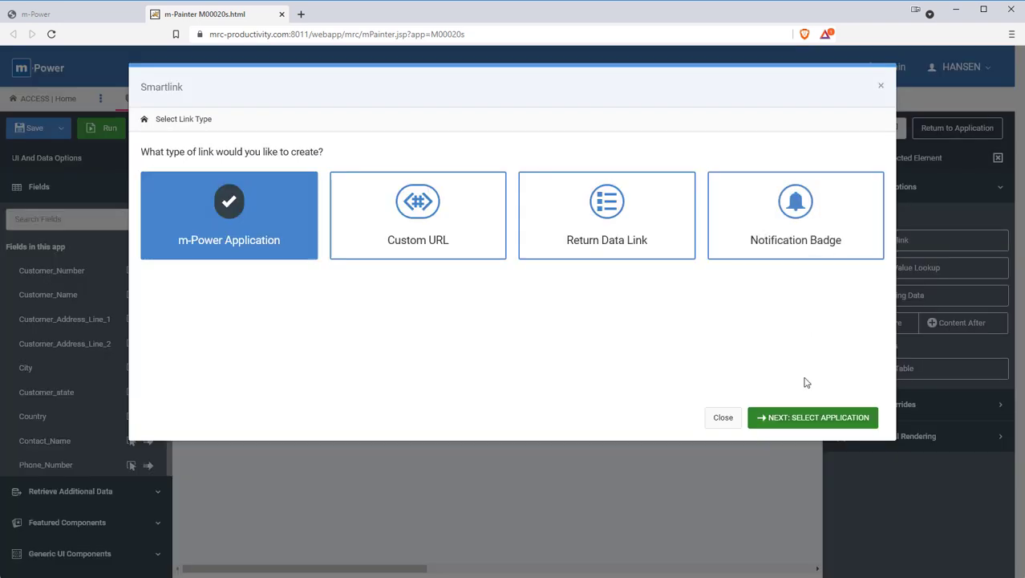
{"action": "left_click", "coordinate": [807, 418]}
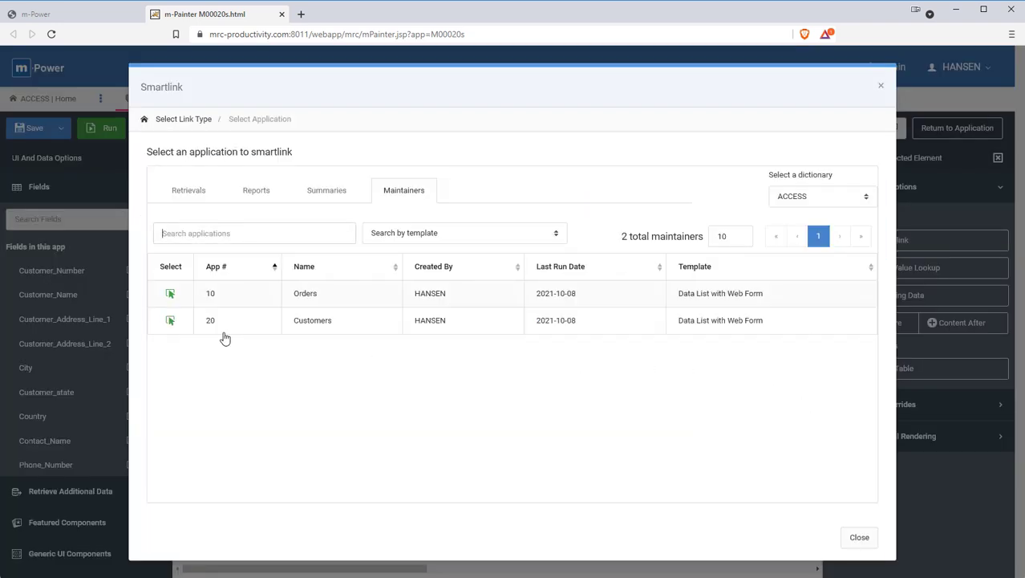
{"action": "left_click", "coordinate": [170, 293]}
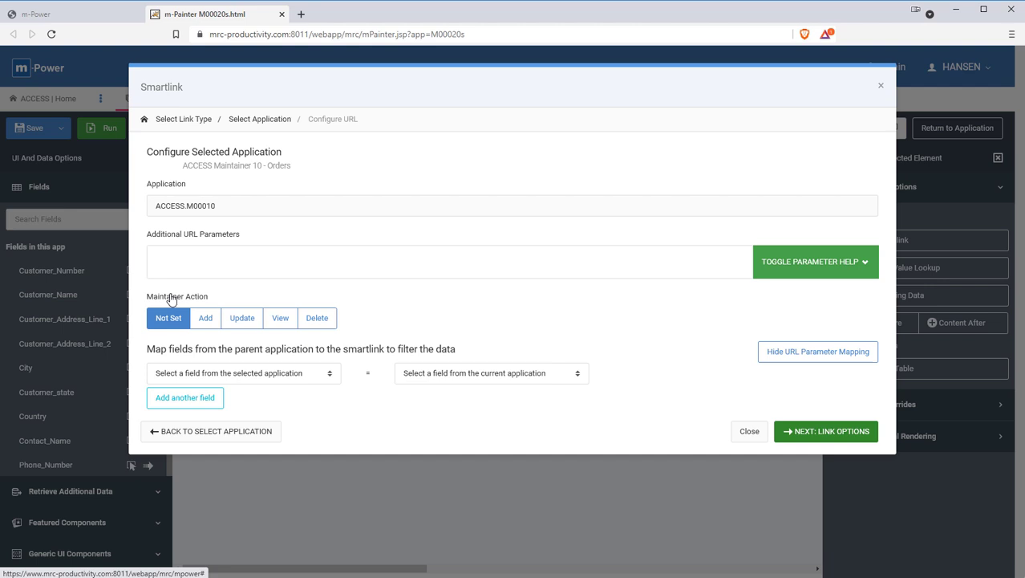
Map Orders Customer_Number to this app's Customer_Number, apply the smartlink, and save the page.
{"action": "left_click", "coordinate": [220, 374]}
{"action": "left_click", "coordinate": [224, 407]}
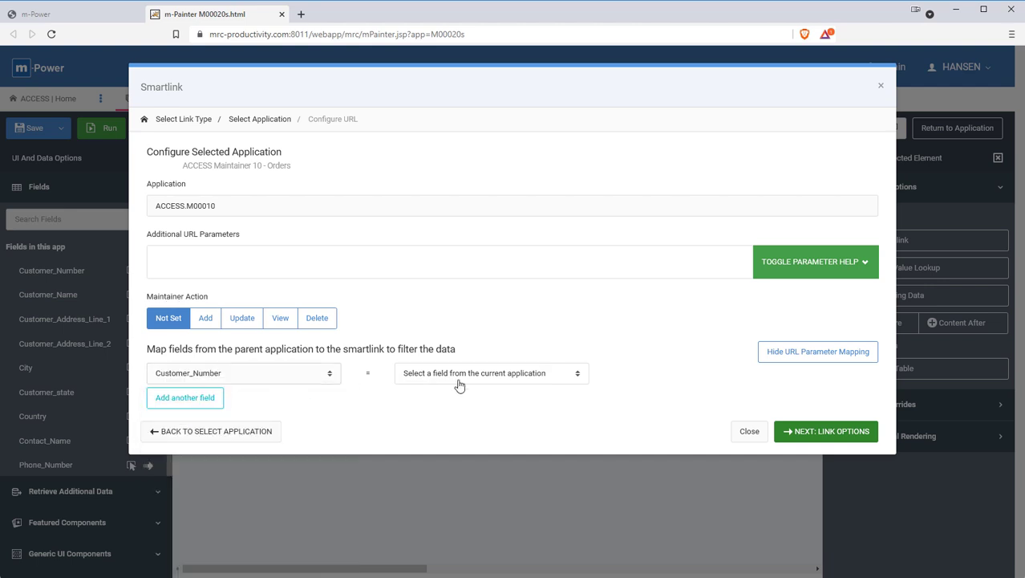
{"action": "left_click", "coordinate": [459, 384]}
{"action": "left_click", "coordinate": [472, 406]}
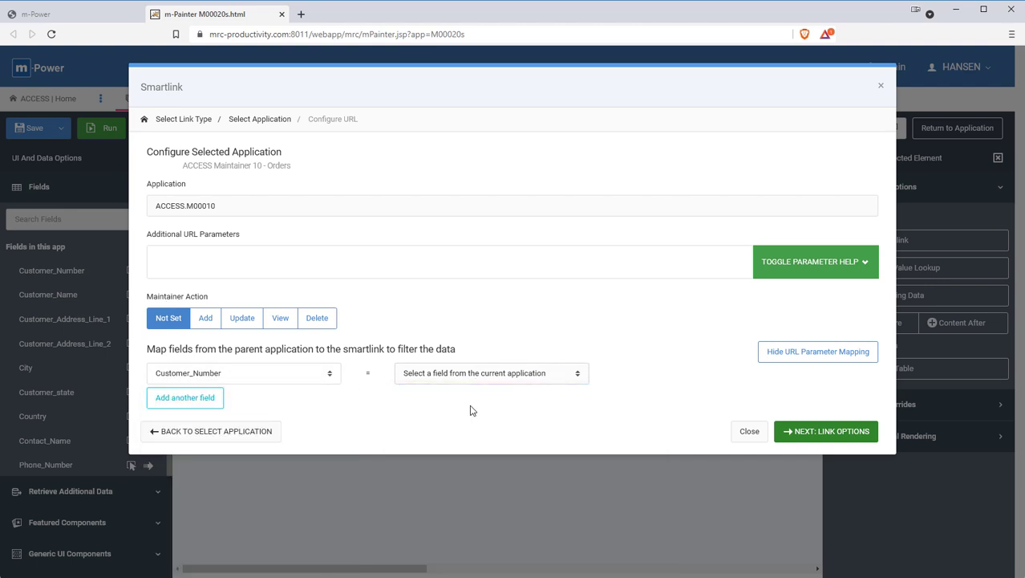
{"action": "left_click", "coordinate": [839, 432]}
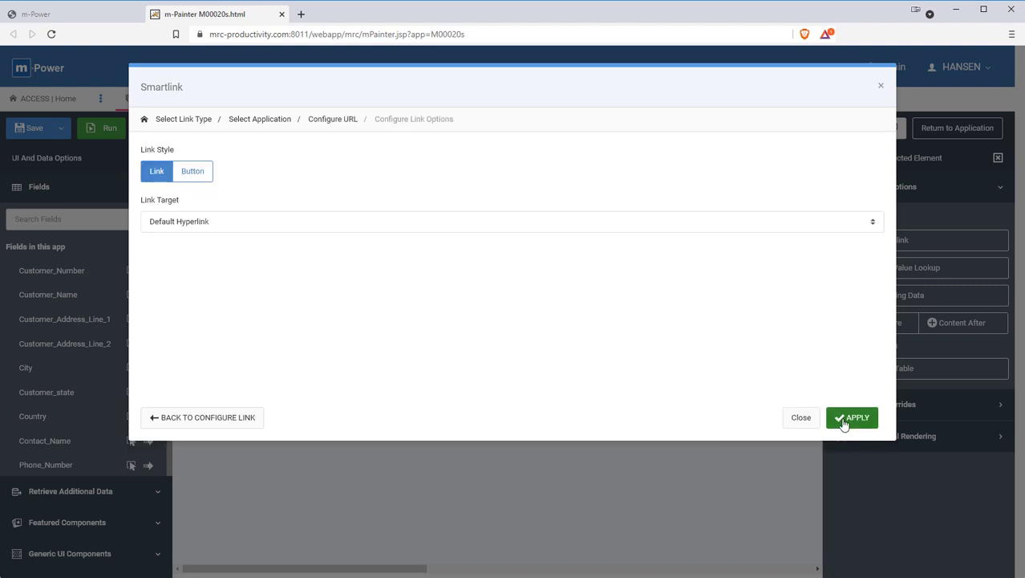
{"action": "left_click", "coordinate": [843, 420]}
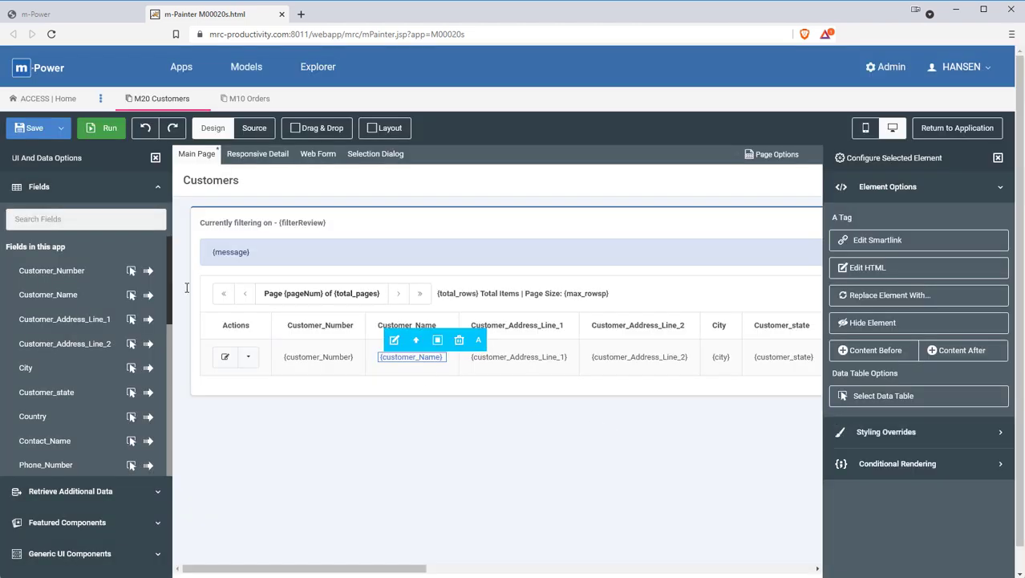
{"action": "left_click", "coordinate": [32, 129]}
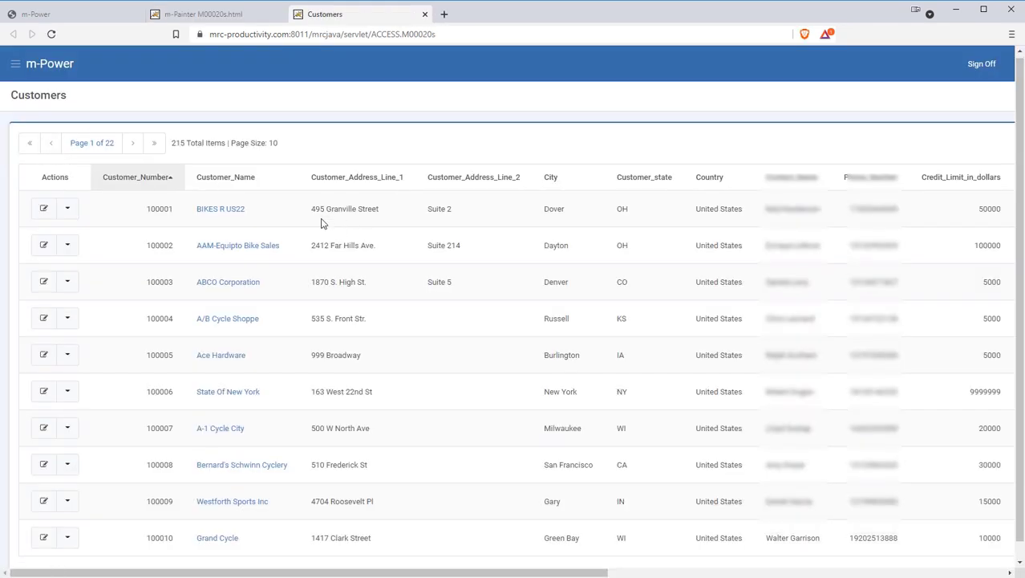
Follow the ABCO Corporation and BIKES R US22 links to their orders, returning to the customer list each time.
{"action": "scroll", "coordinate": [227, 255], "scroll_direction": "down", "scroll_amount": 1}
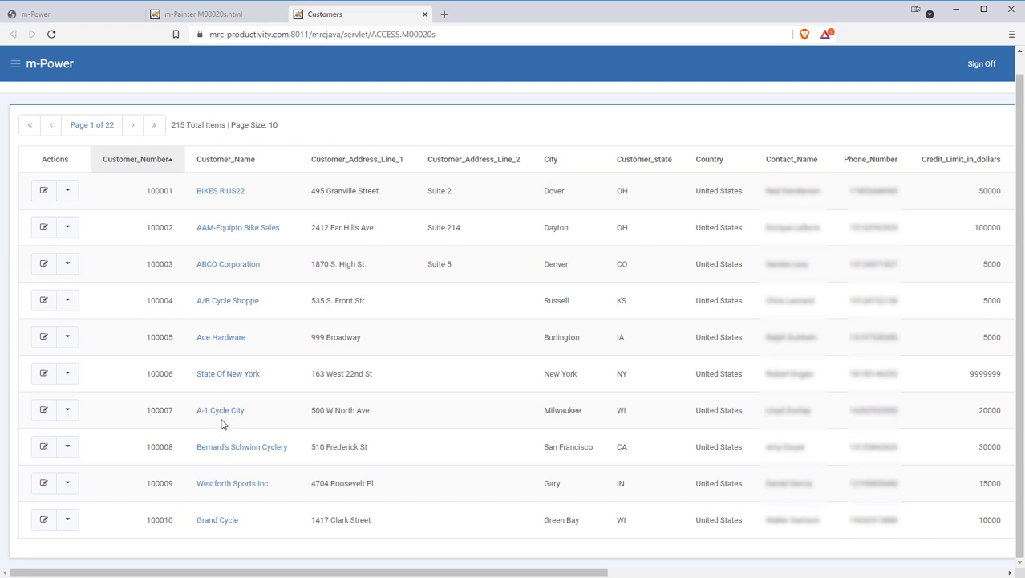
{"action": "left_click", "coordinate": [226, 266]}
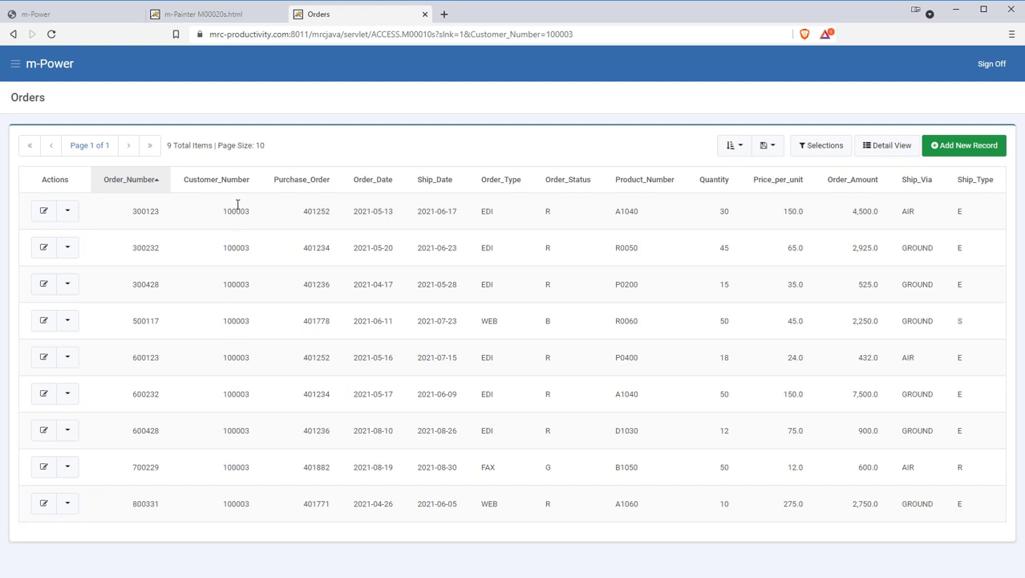
{"action": "left_click", "coordinate": [13, 36]}
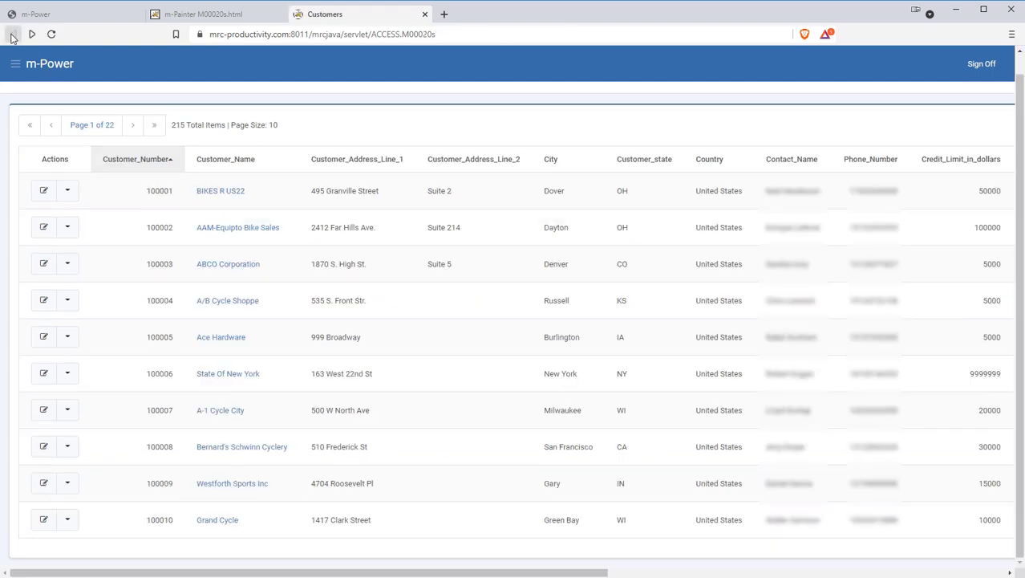
{"action": "left_click", "coordinate": [233, 197]}
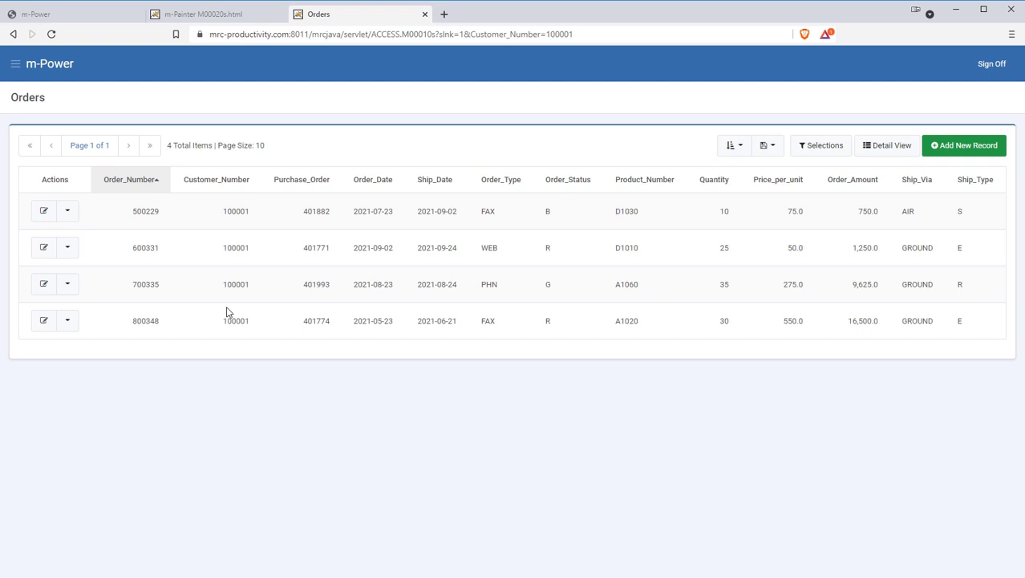
{"action": "left_click", "coordinate": [10, 34]}
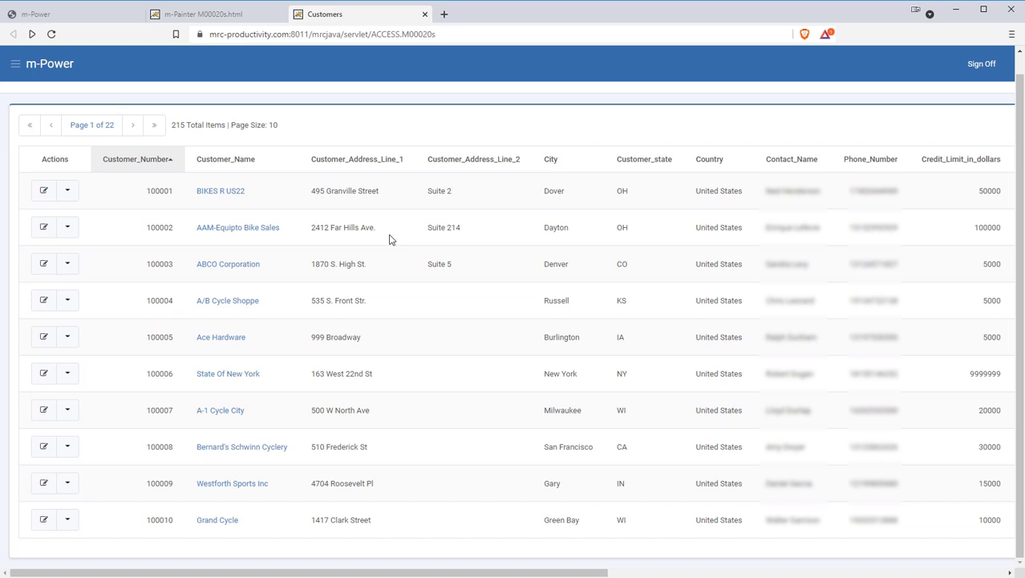
Toggle on security under Admin > Menu & Security, signing in with the account credentials.
{"action": "left_click", "coordinate": [92, 17]}
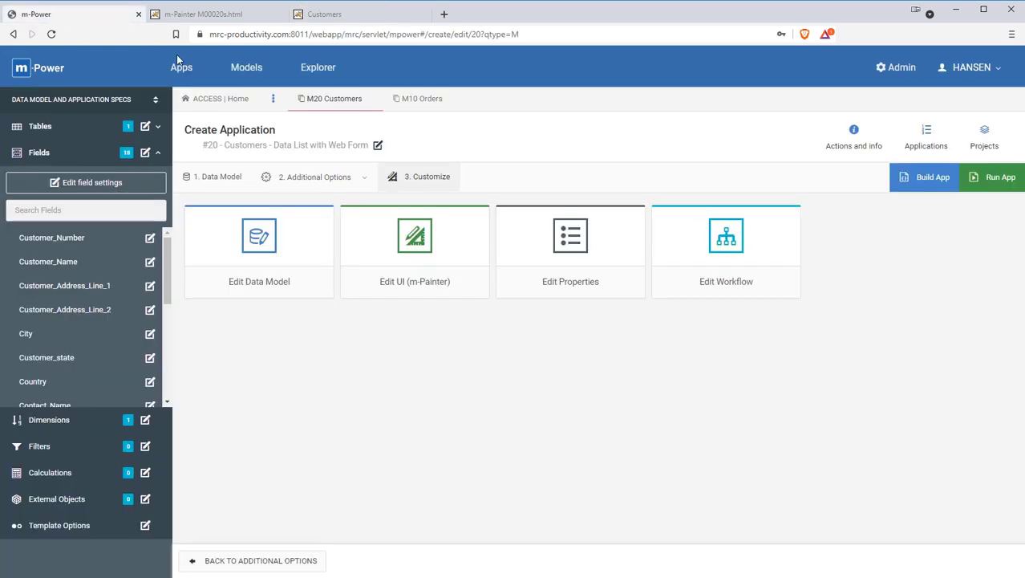
{"action": "left_click", "coordinate": [899, 71]}
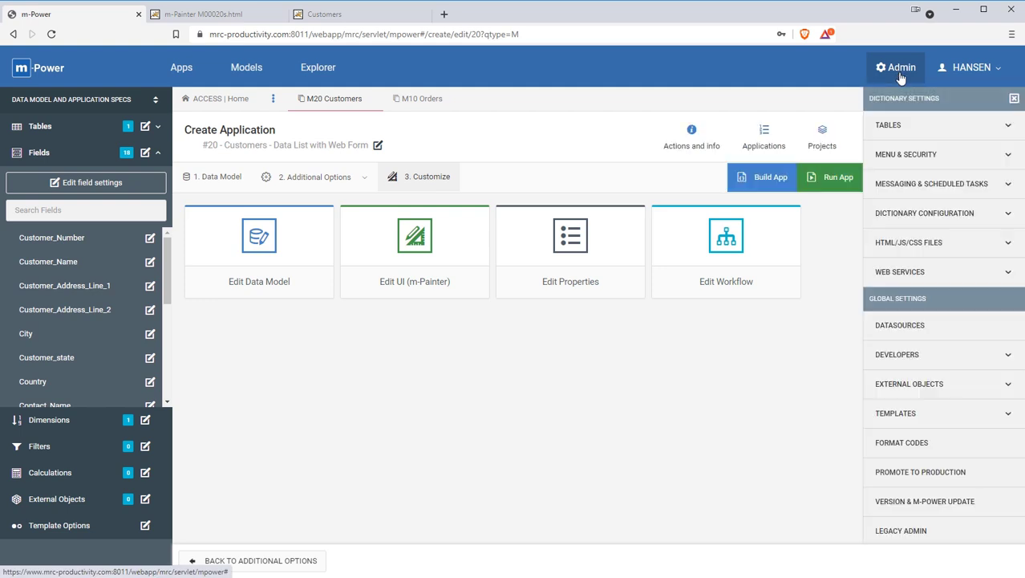
{"action": "left_click", "coordinate": [914, 157]}
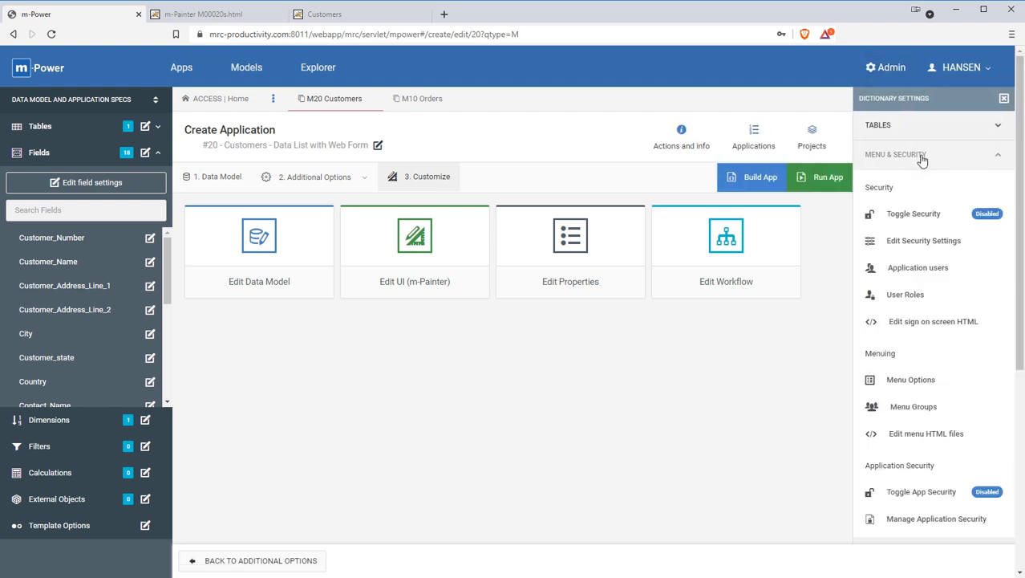
{"action": "left_click", "coordinate": [919, 228]}
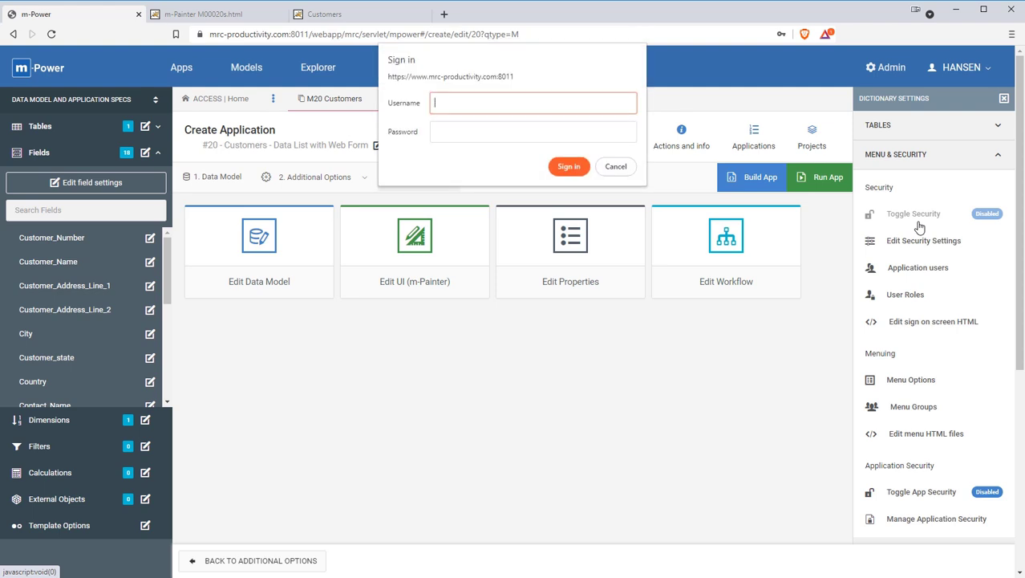
{"action": "type", "text": "hansen"}
{"action": "key", "text": "Tab"}
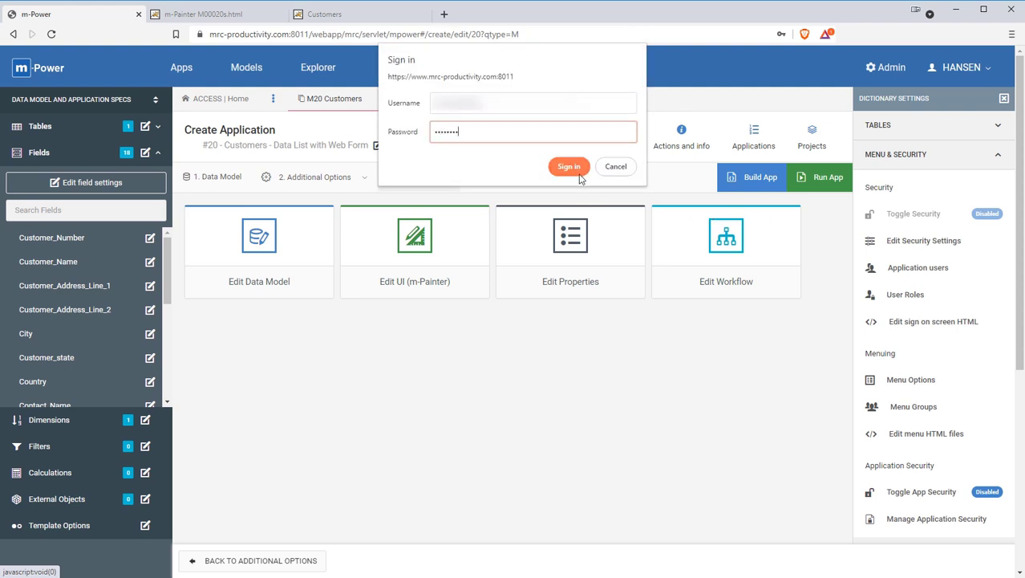
{"action": "left_click", "coordinate": [575, 168]}
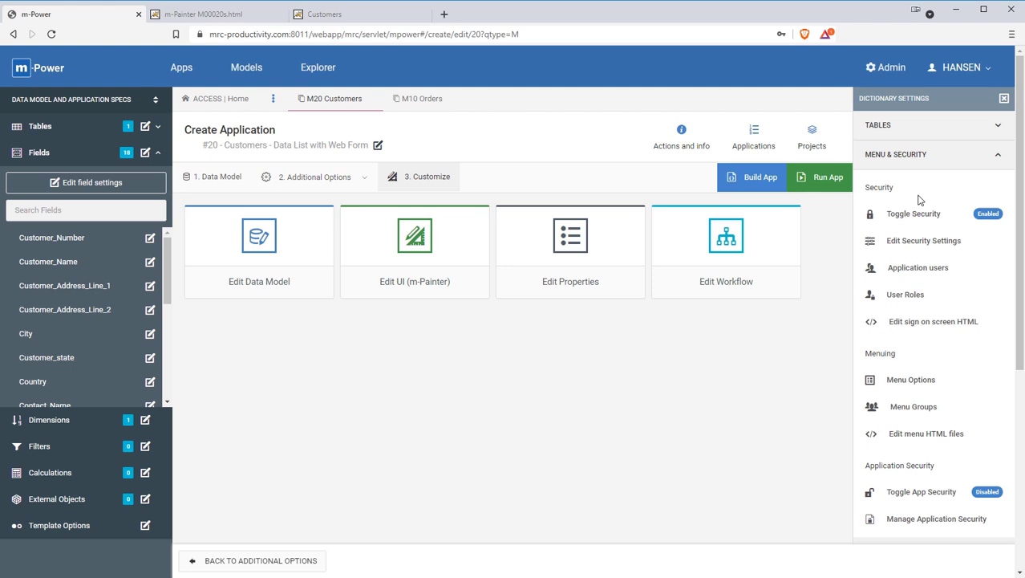
Create an application user with user ID and first name 'admin', then close the user manager.
{"action": "left_click", "coordinate": [923, 267]}
{"action": "left_click", "coordinate": [767, 127]}
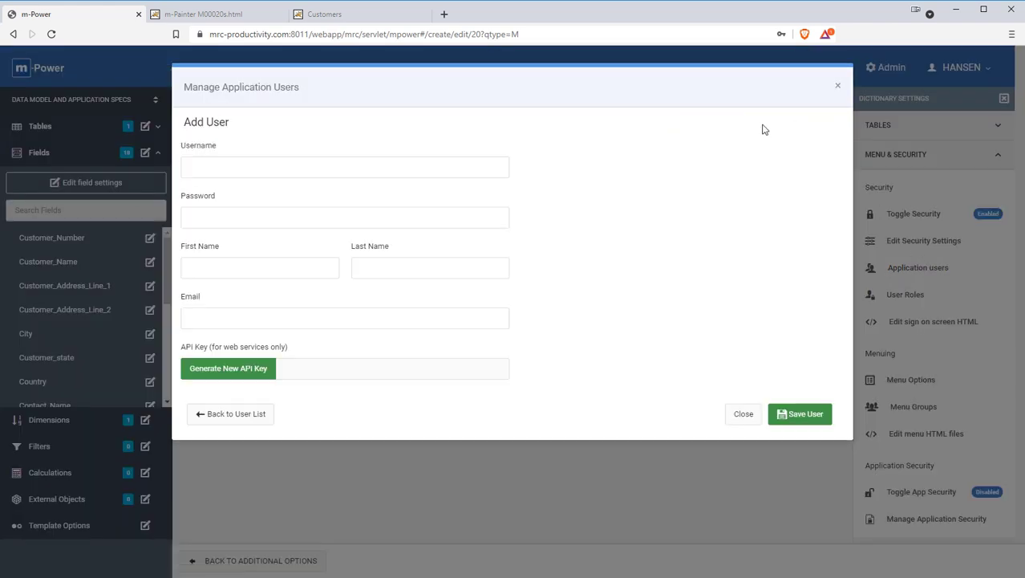
{"action": "type", "text": "admin"}
{"action": "key", "text": "Tab"}
{"action": "type", "text": "admin"}
{"action": "left_click", "coordinate": [798, 413]}
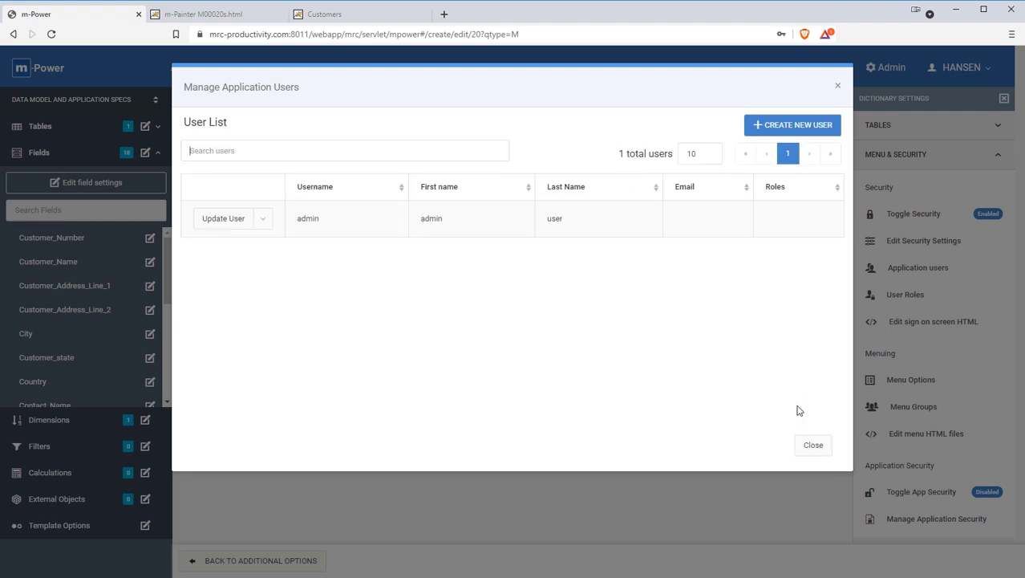
{"action": "left_click", "coordinate": [815, 443]}
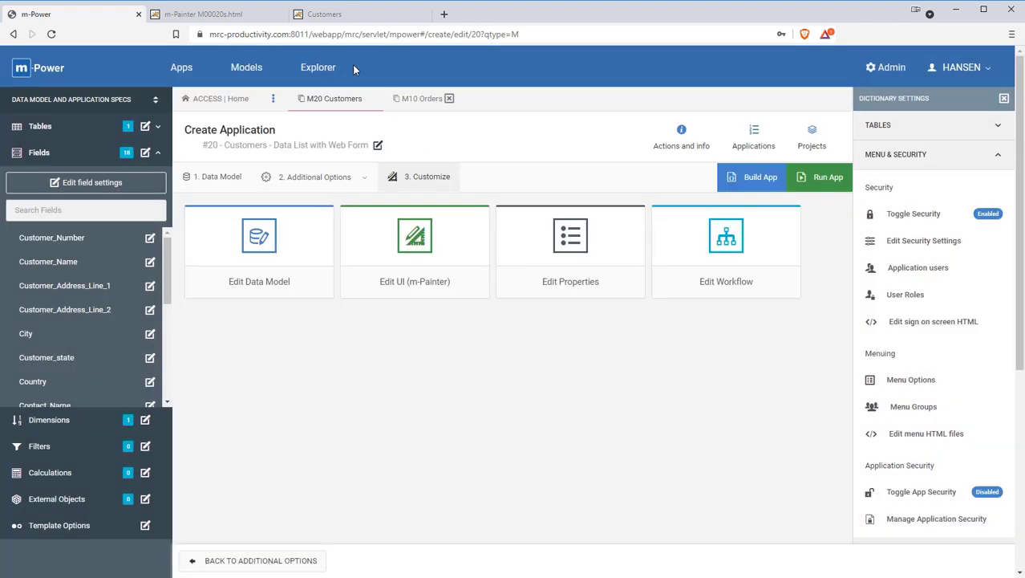
{"action": "left_click", "coordinate": [326, 16]}
{"action": "key", "text": "F5"}
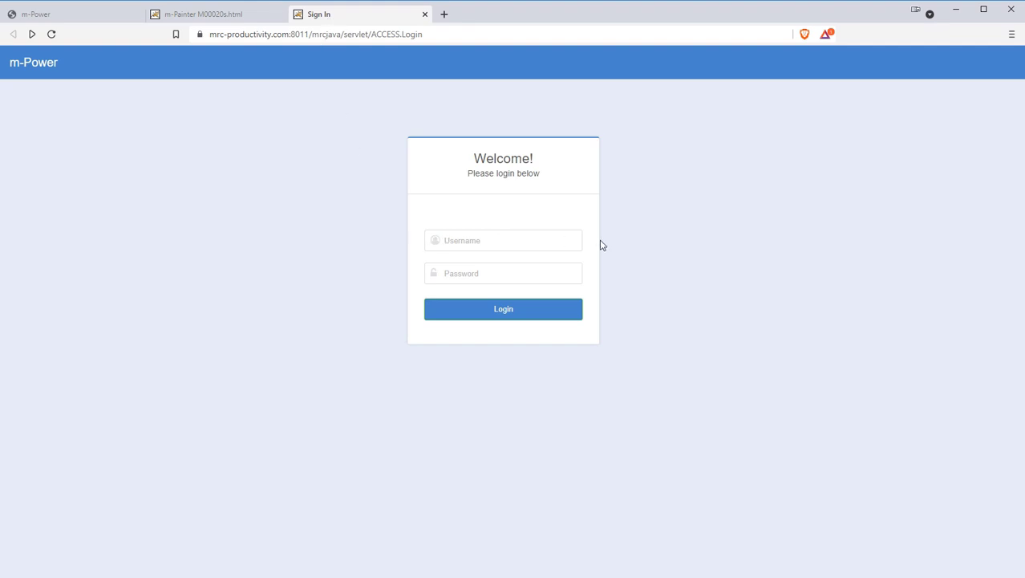
{"action": "left_click", "coordinate": [568, 313]}
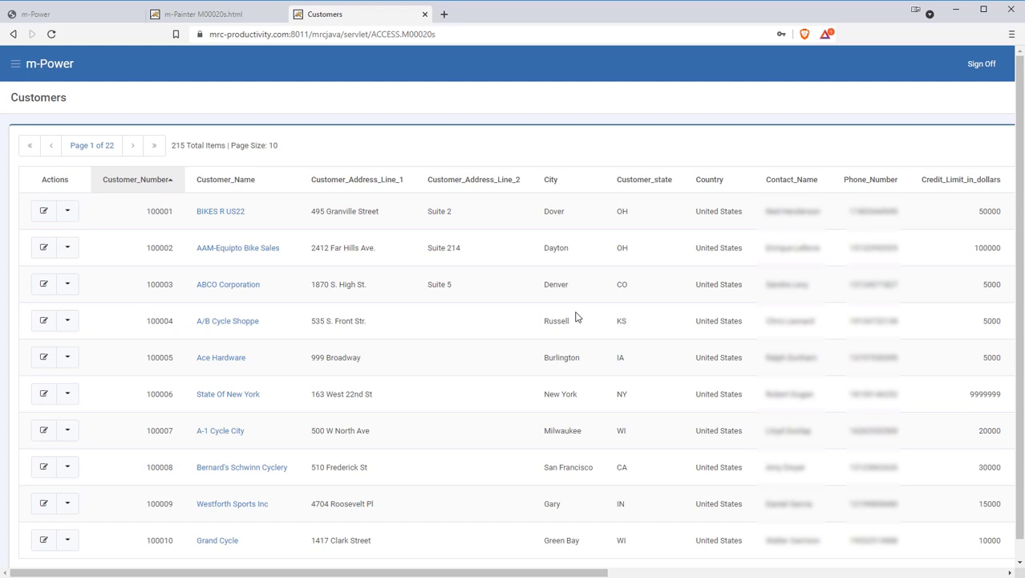
{"action": "left_click", "coordinate": [57, 16]}
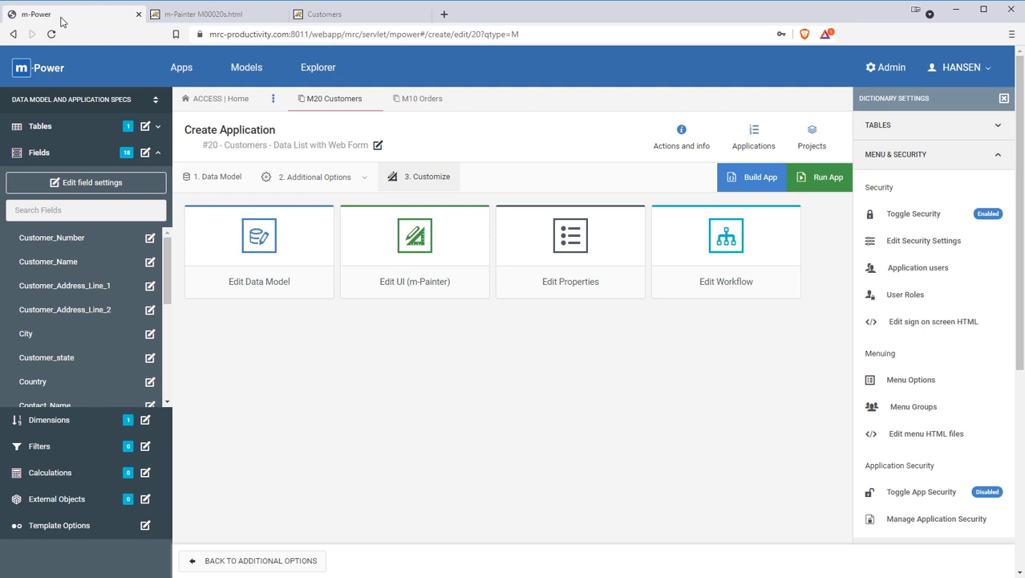